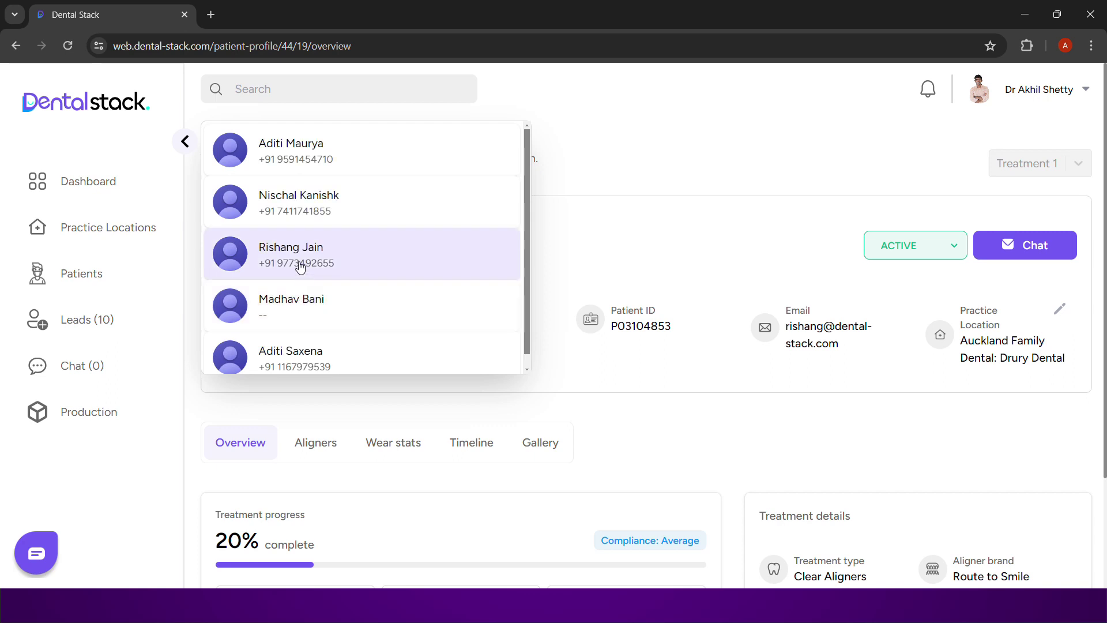
- Open the patient's profile from the search results and display their aligner list
click(299, 265)
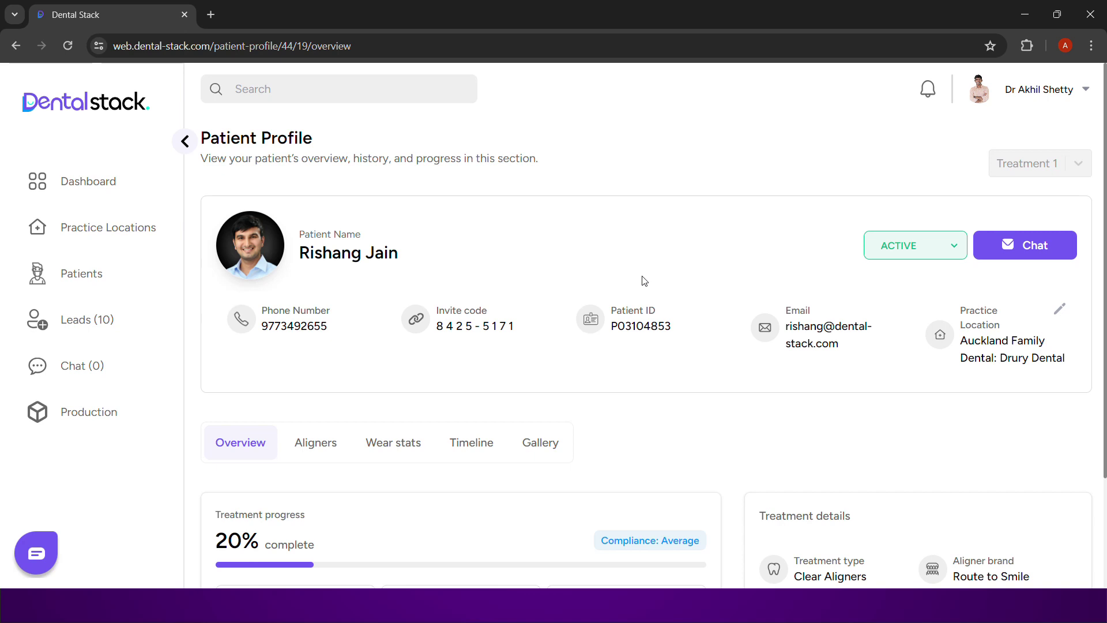
scroll(631, 209, down, 2)
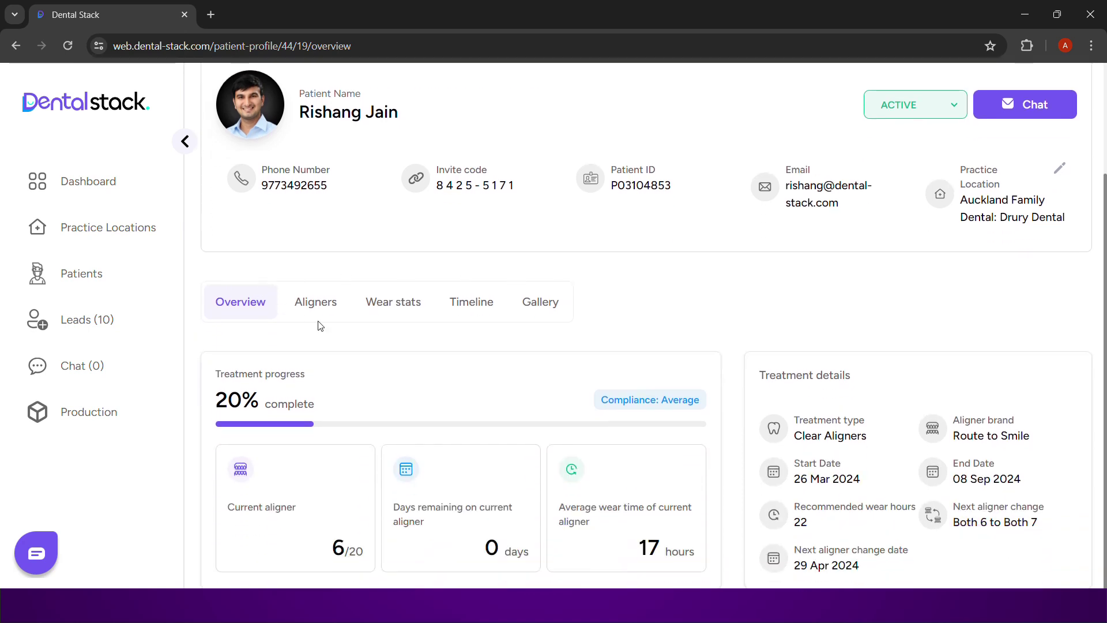
click(337, 319)
scroll(944, 280, down, 3)
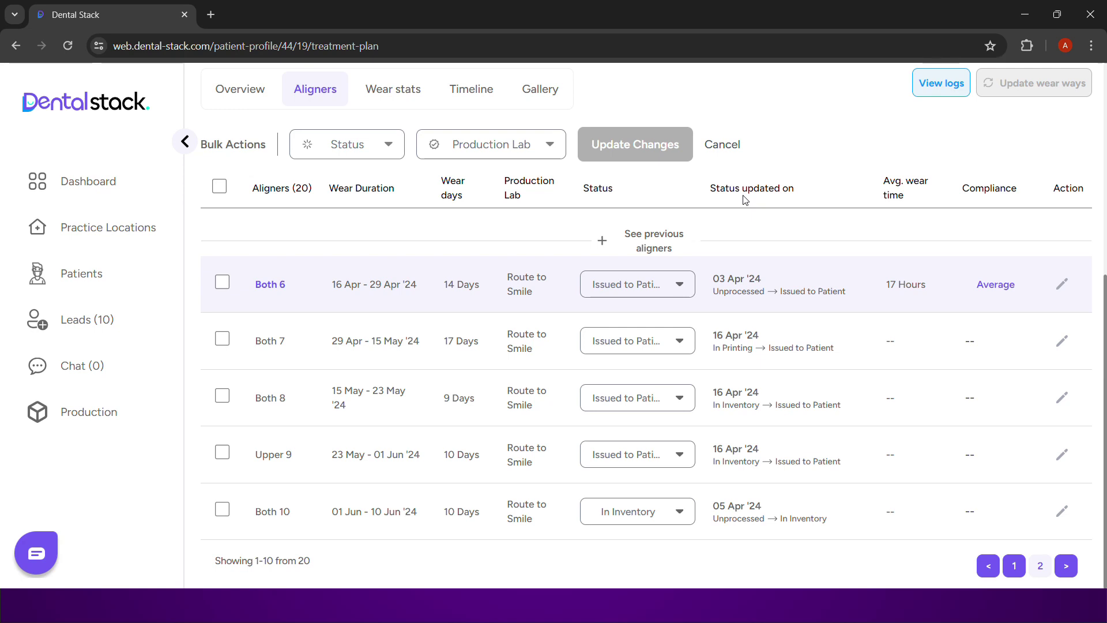
- Examine the status options offered for the current aligner, Both 6
click(660, 285)
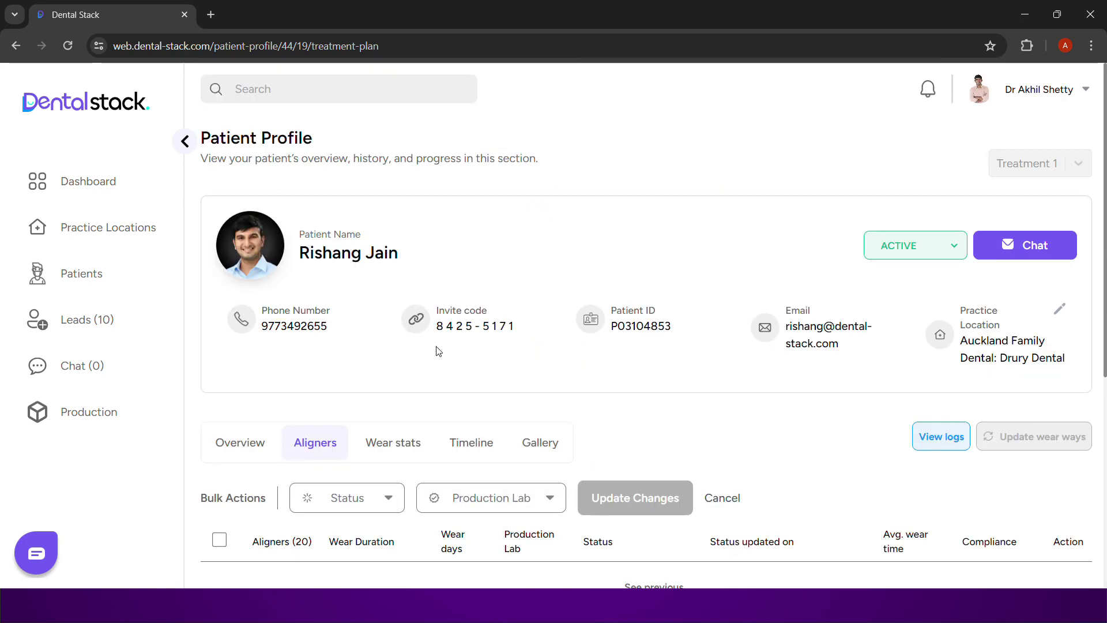
scroll(436, 349, down, 3)
scroll(438, 351, down, 3)
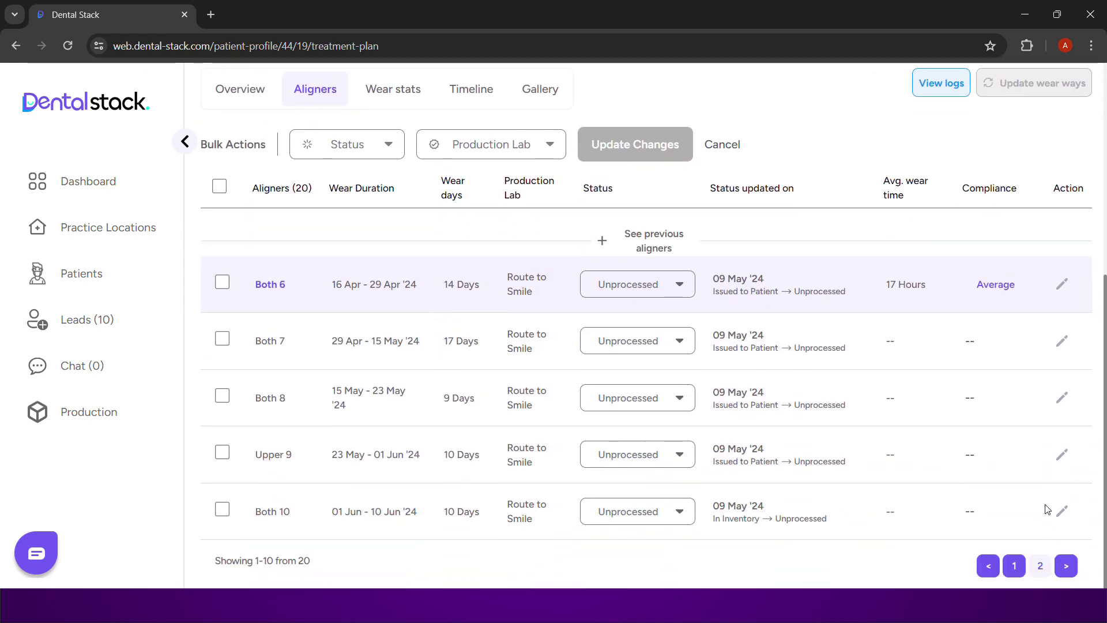
click(677, 291)
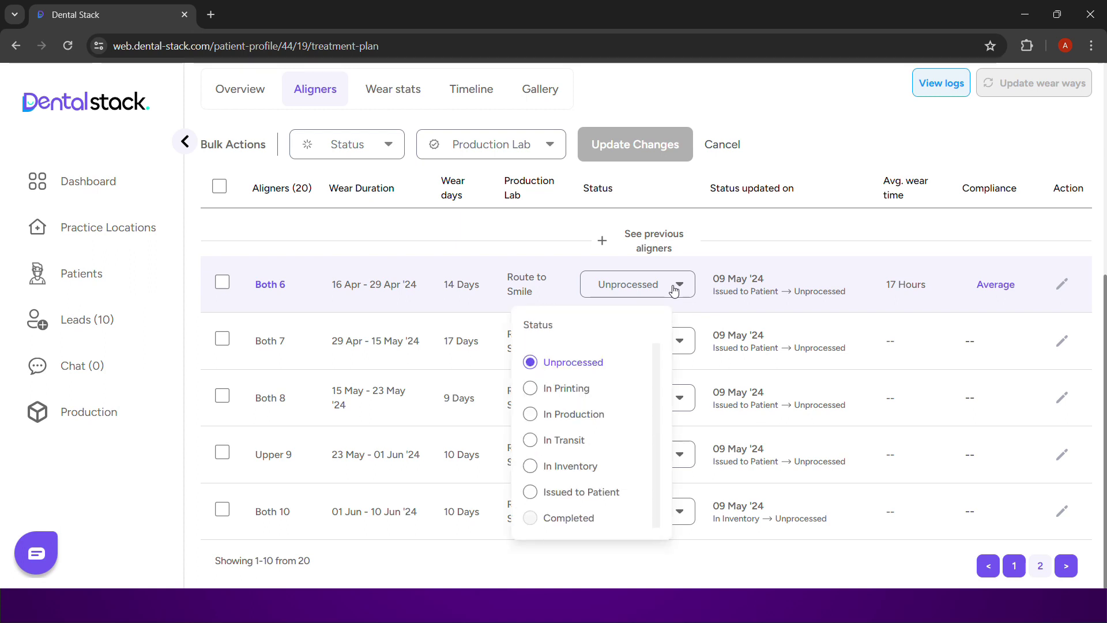
click(674, 290)
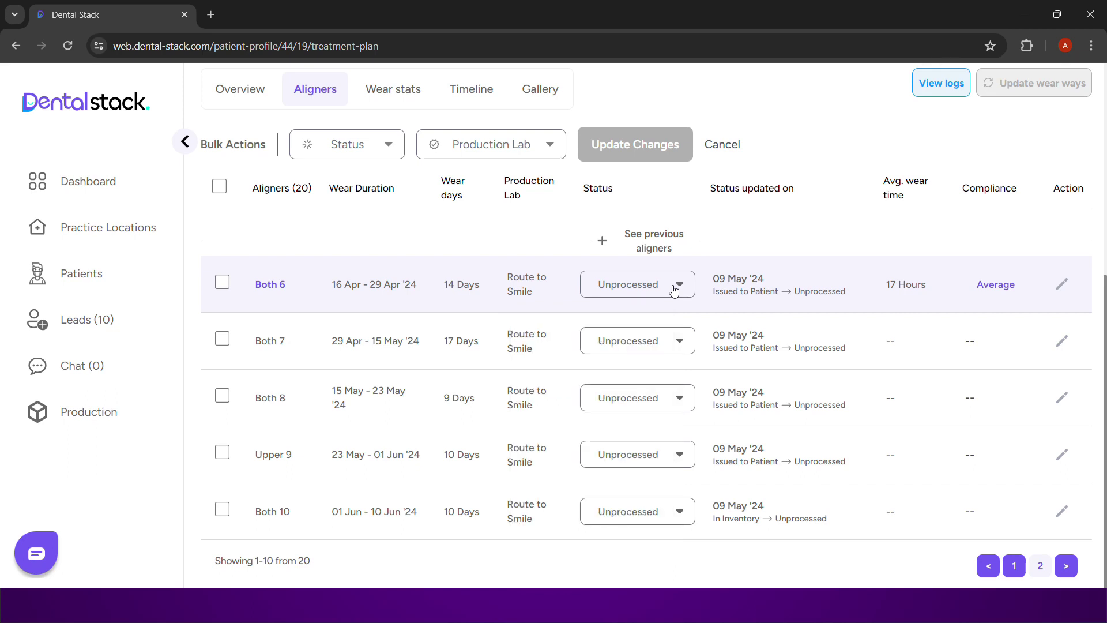
click(675, 290)
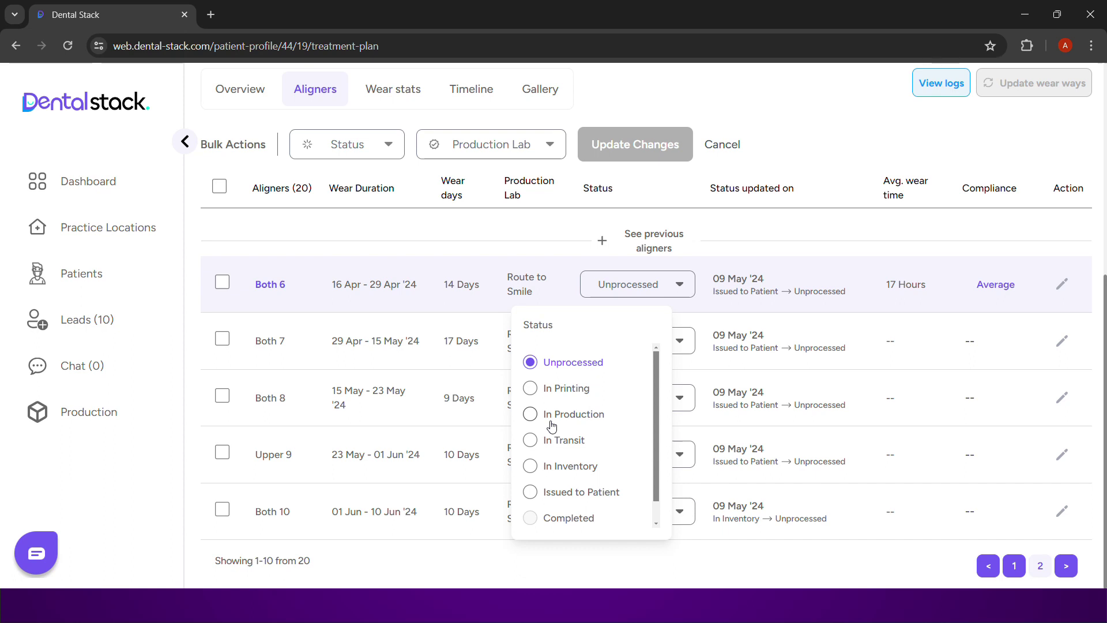
click(530, 414)
click(531, 411)
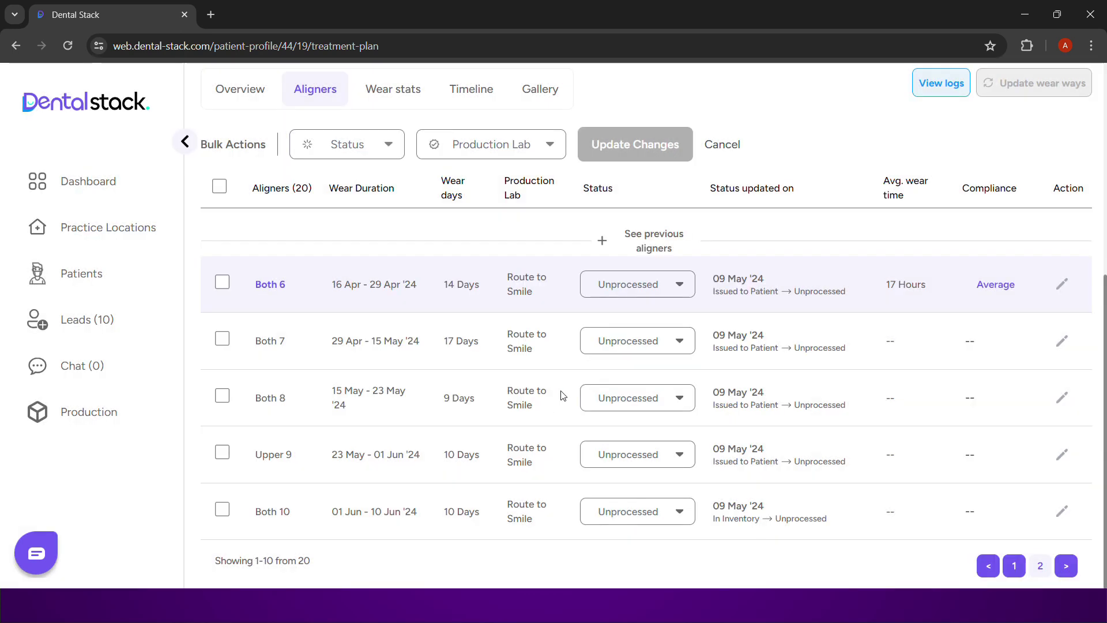
click(652, 284)
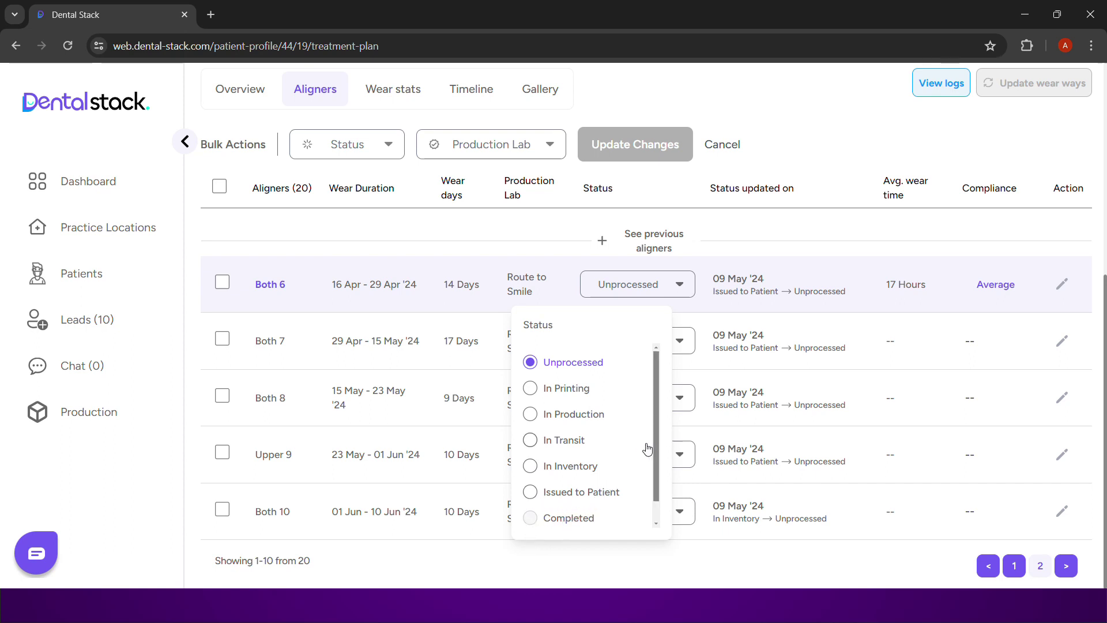
- Expand the aligner list to include the previous aligners and look through them
click(635, 237)
scroll(628, 347, down, 4)
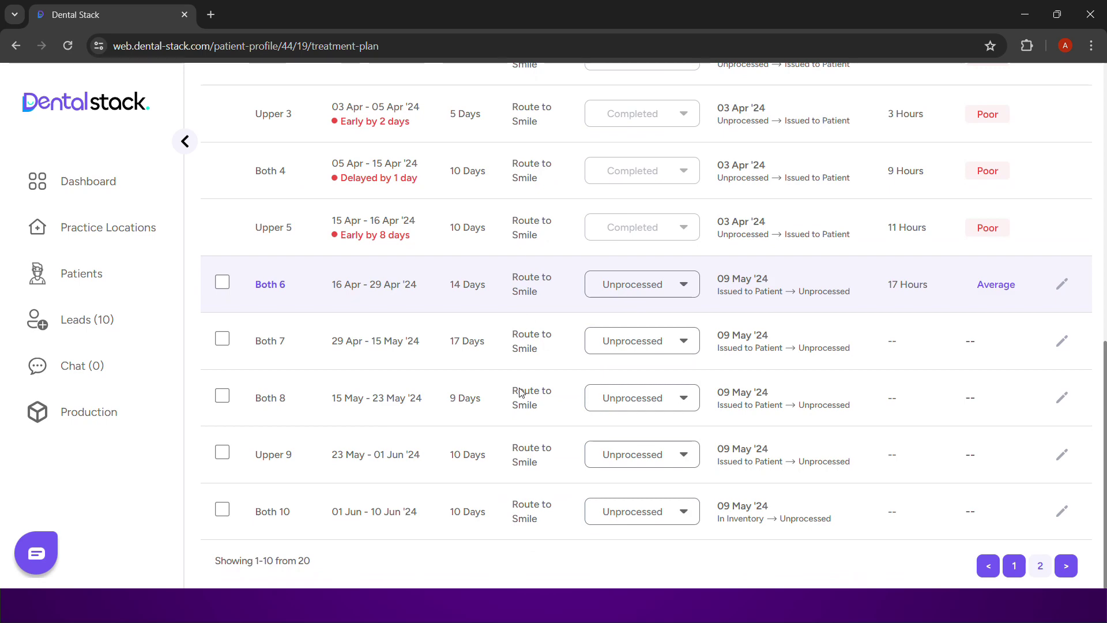
scroll(225, 425, up, 3)
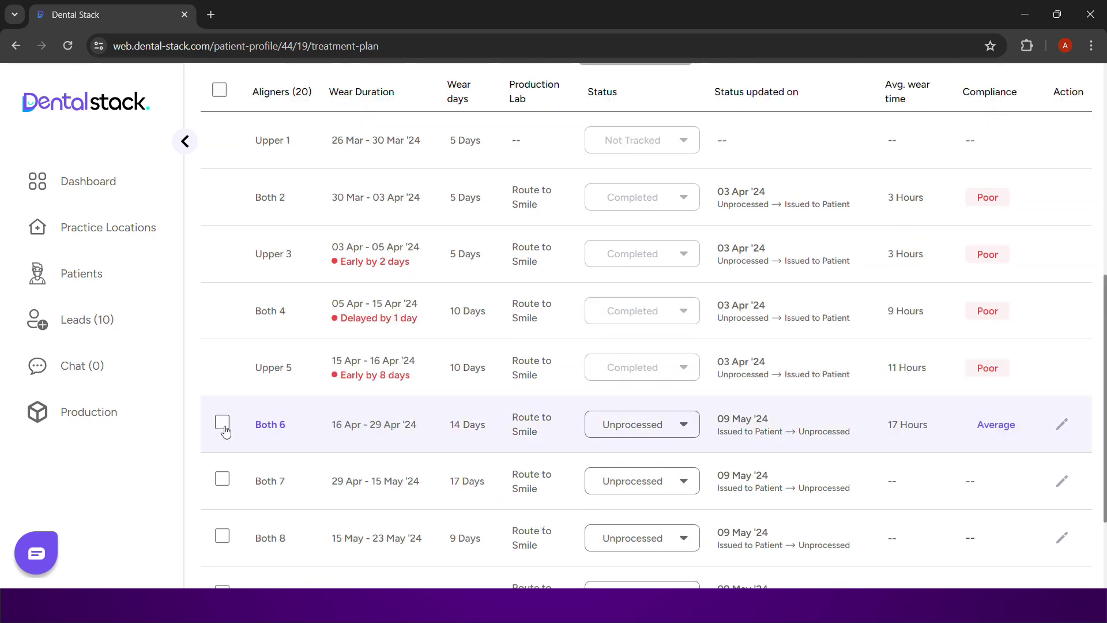
- Bulk-update the production lab of aligners Both 6, Both 7 and Both 8 to Spark Aligners
scroll(230, 392, down, 1)
click(222, 354)
click(222, 411)
scroll(346, 415, up, 3)
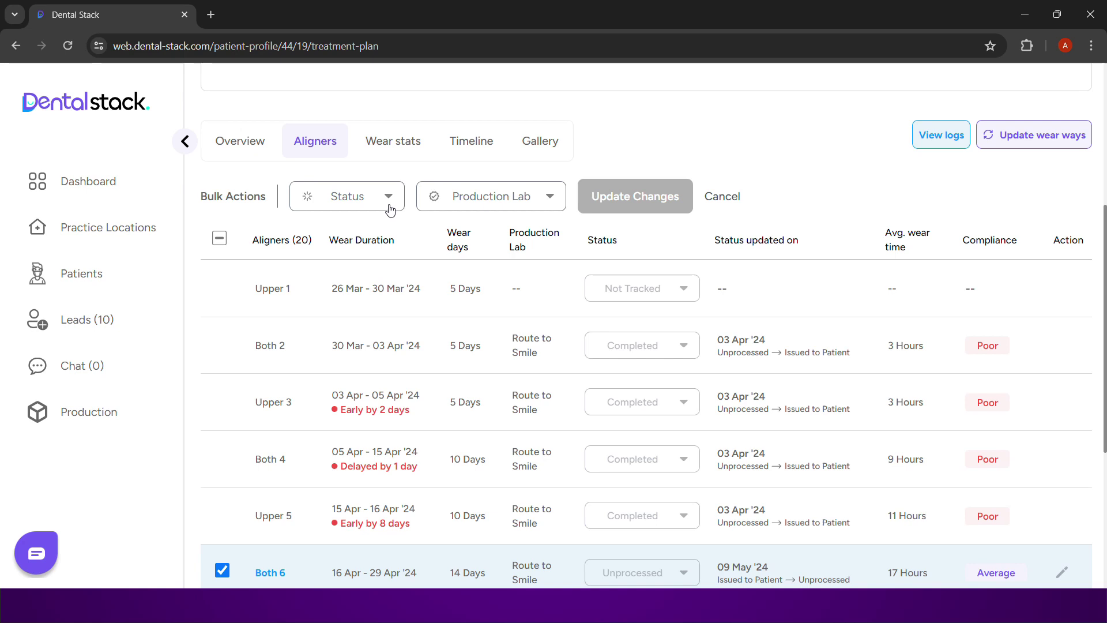
click(467, 203)
click(456, 337)
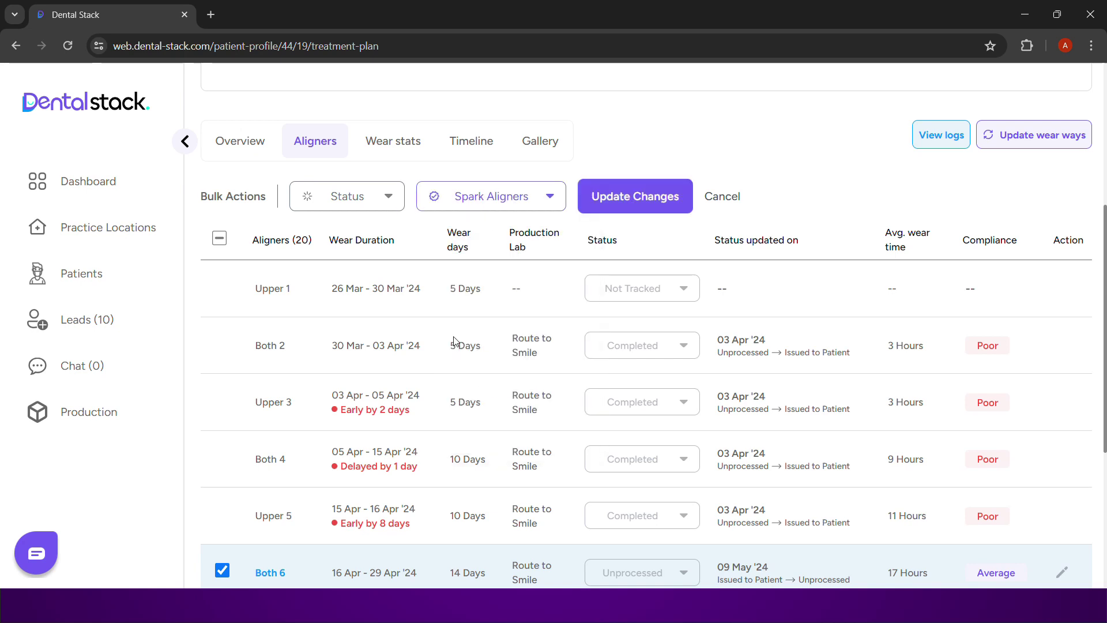
click(642, 208)
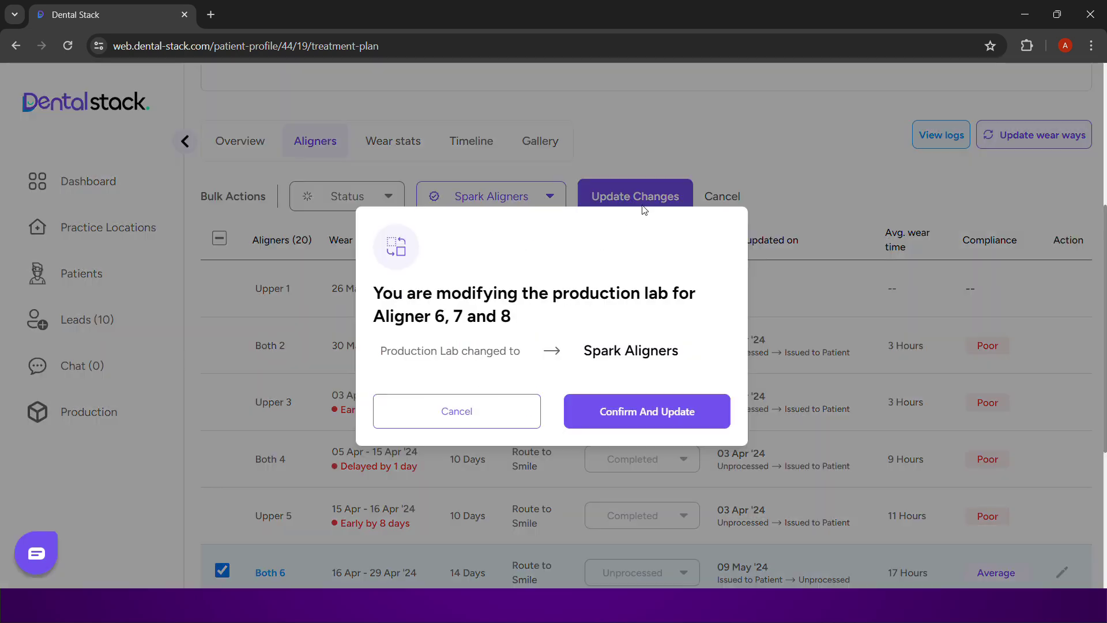
click(638, 413)
- Bulk-update the status of aligners Both 6, Both 7, Both 8, Upper 9 and Both 10 to Issued to Patient
scroll(588, 371, down, 6)
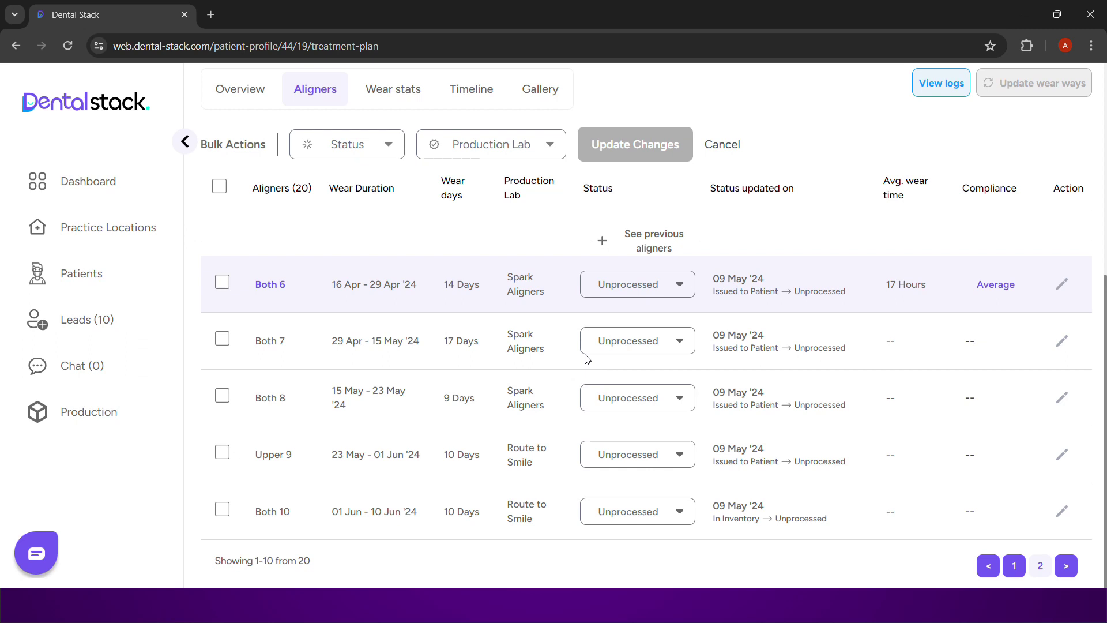
click(222, 282)
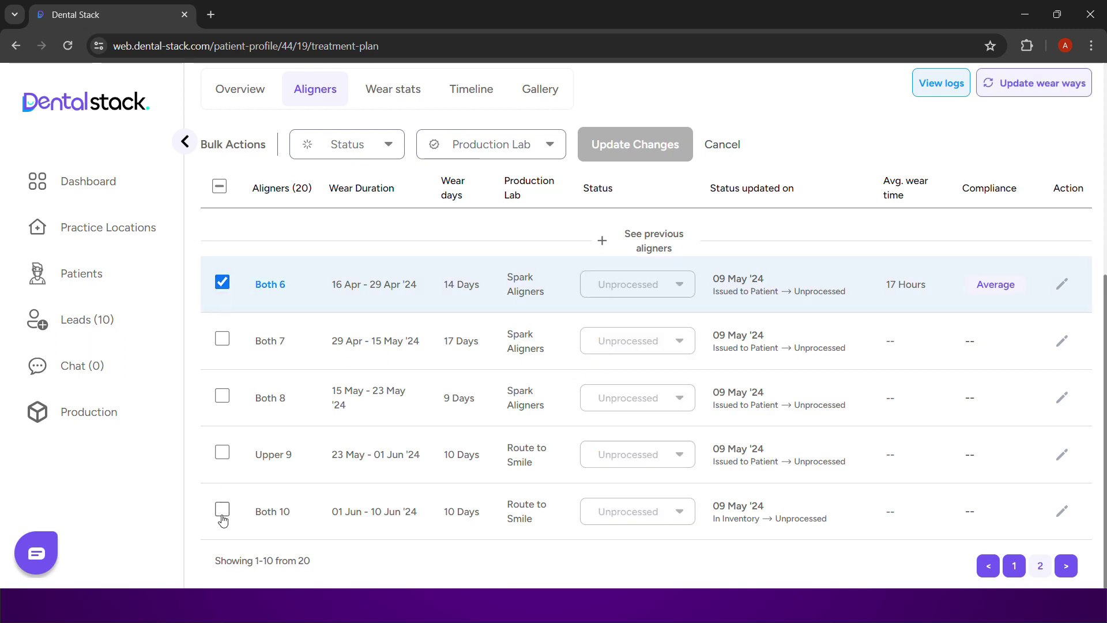
click(222, 339)
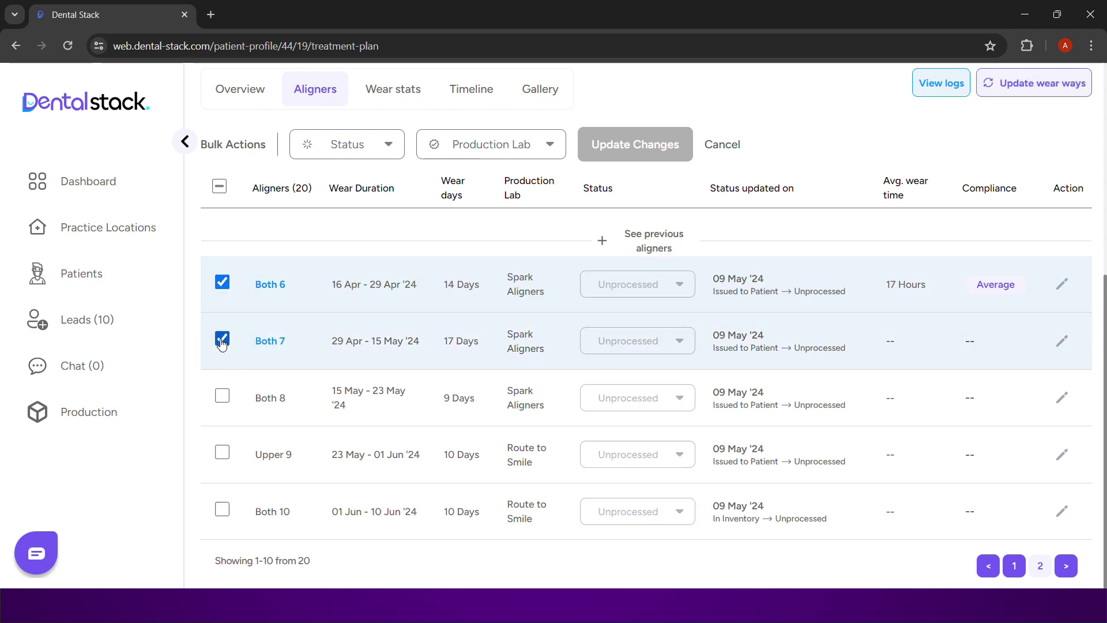
click(222, 396)
click(222, 453)
click(222, 509)
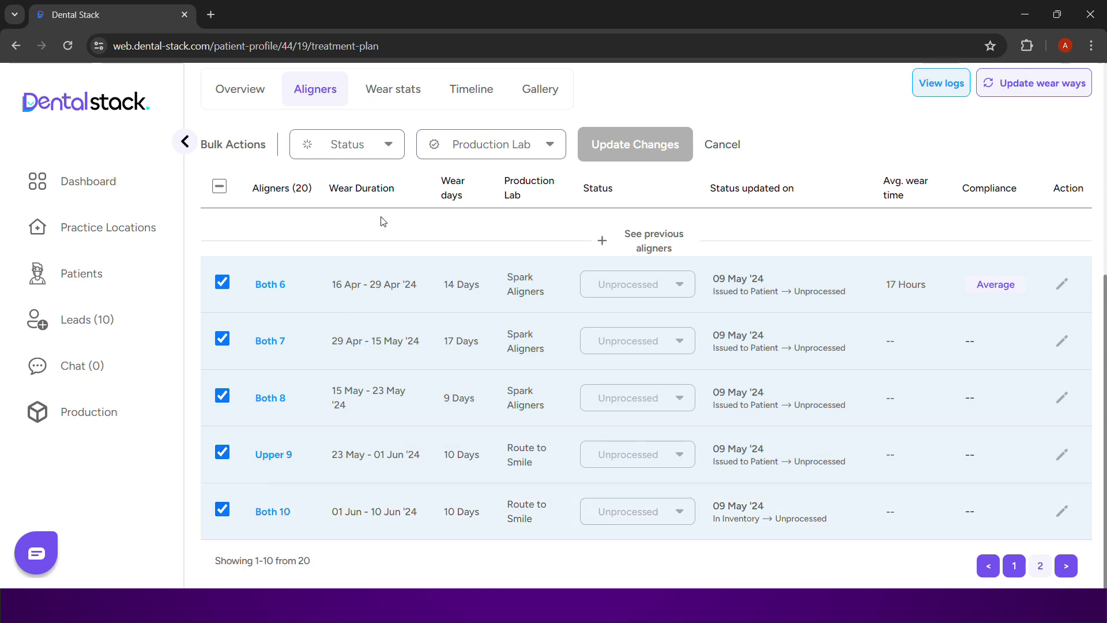
click(385, 157)
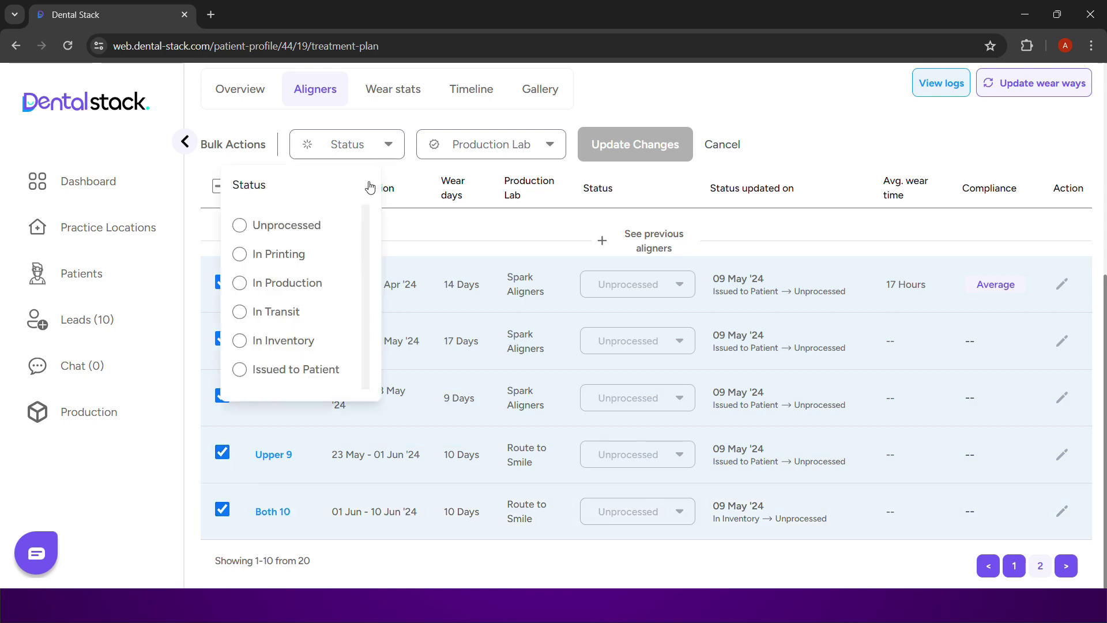
click(251, 372)
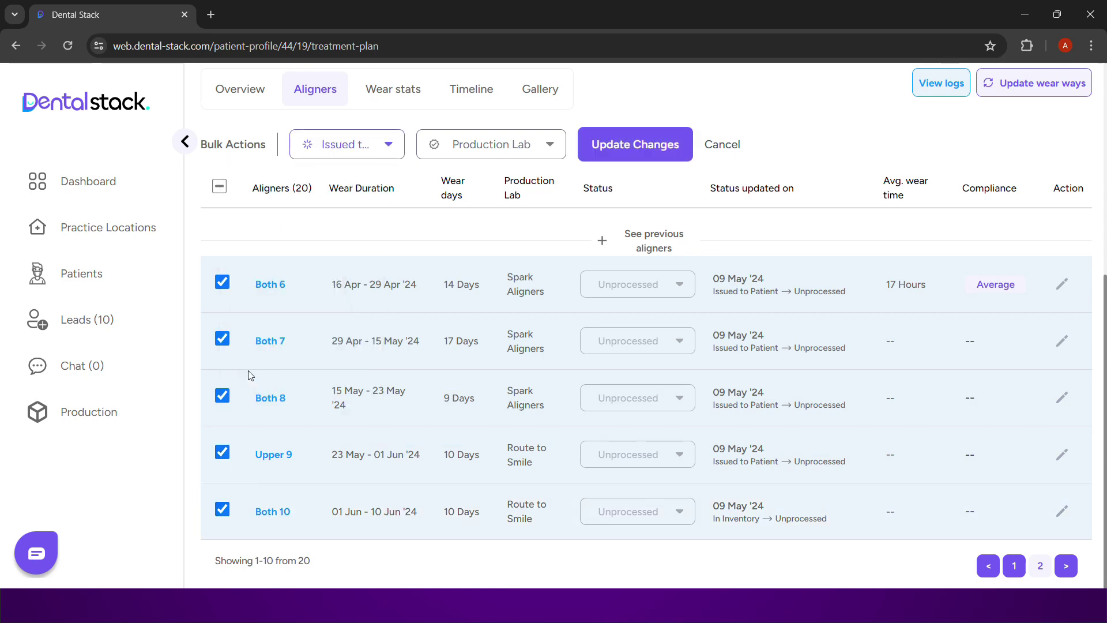
click(619, 157)
click(616, 415)
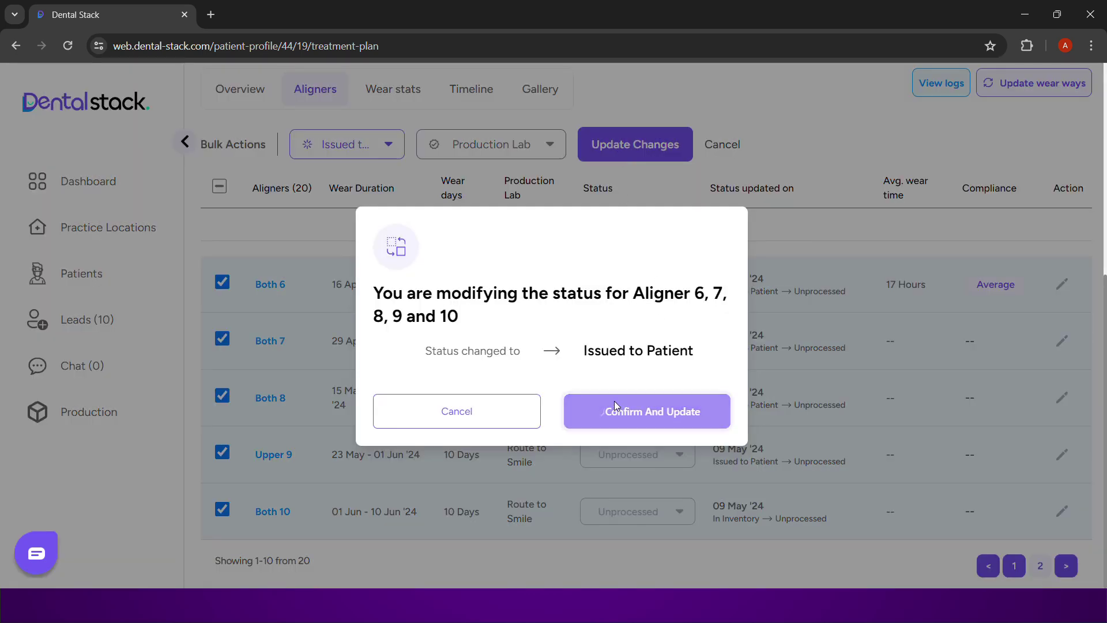
- Bulk-update the status of aligners Upper 11 and Lower 12 on the second page to In Inventory
scroll(738, 326, down, 5)
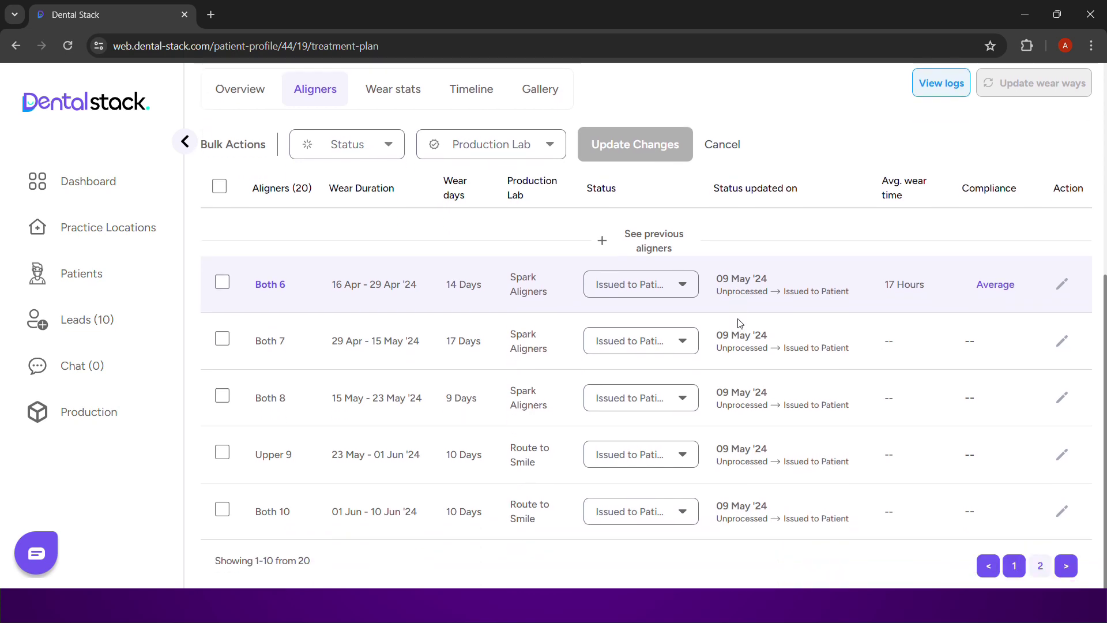
click(1043, 568)
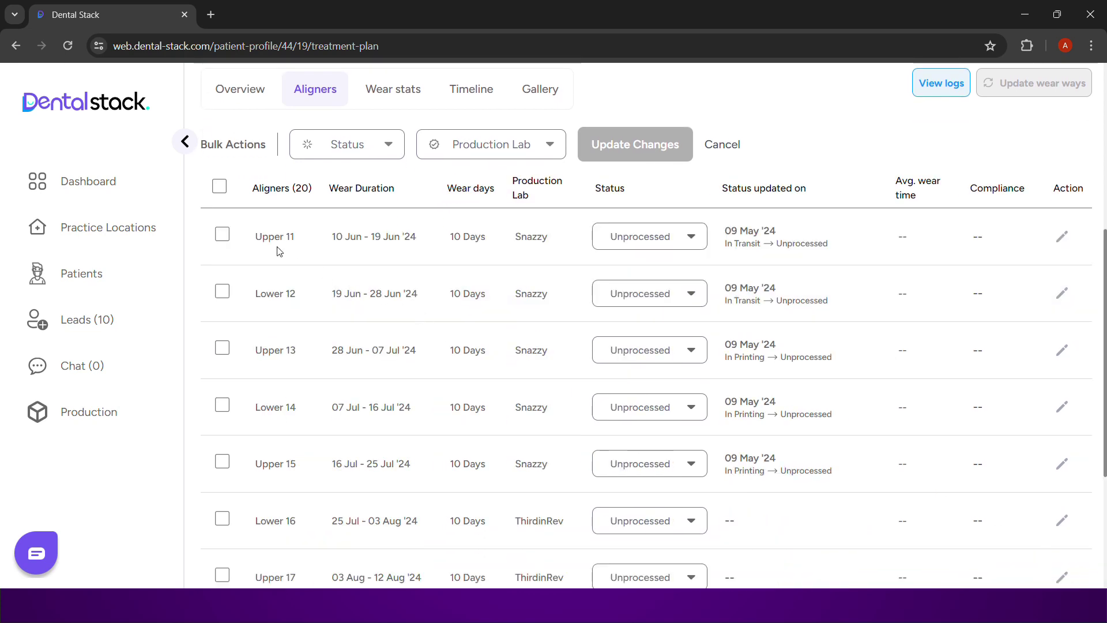
click(223, 237)
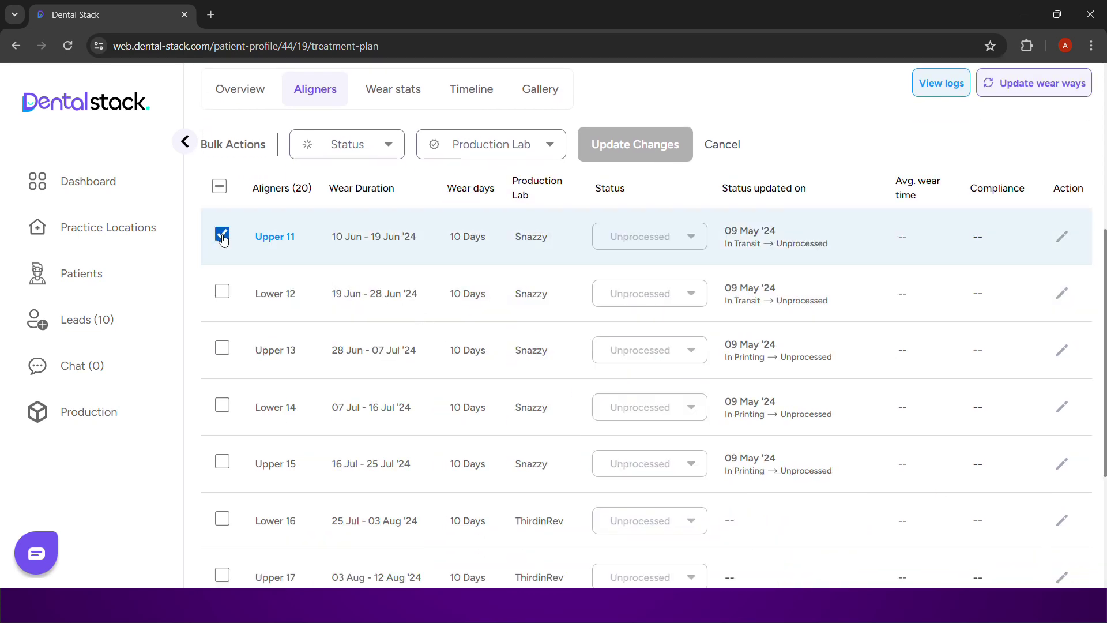
click(222, 291)
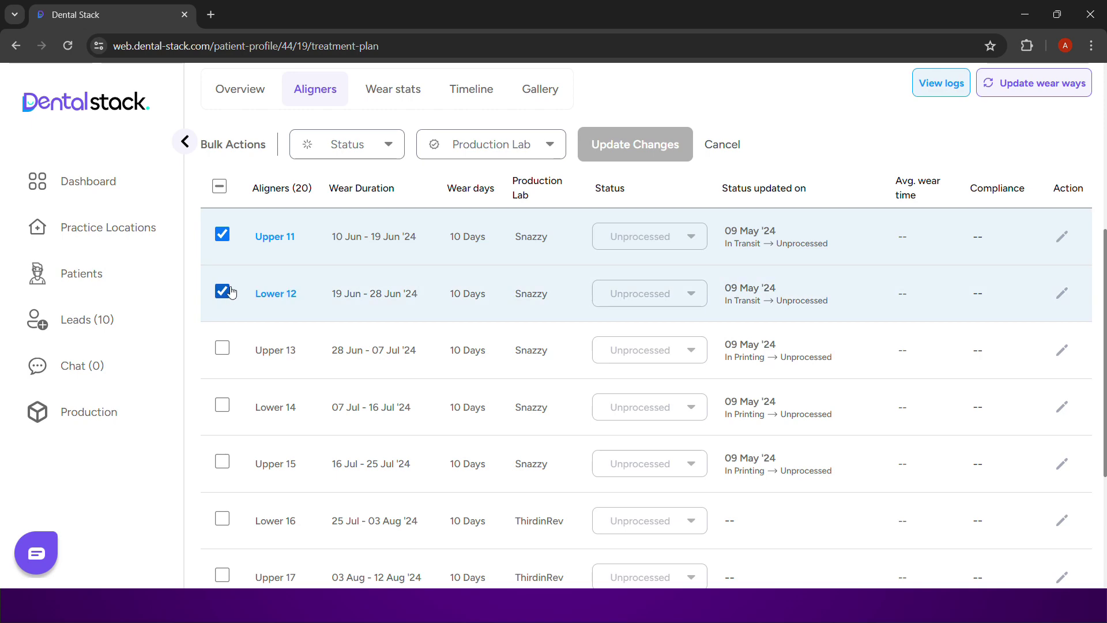
click(358, 147)
click(285, 341)
click(685, 155)
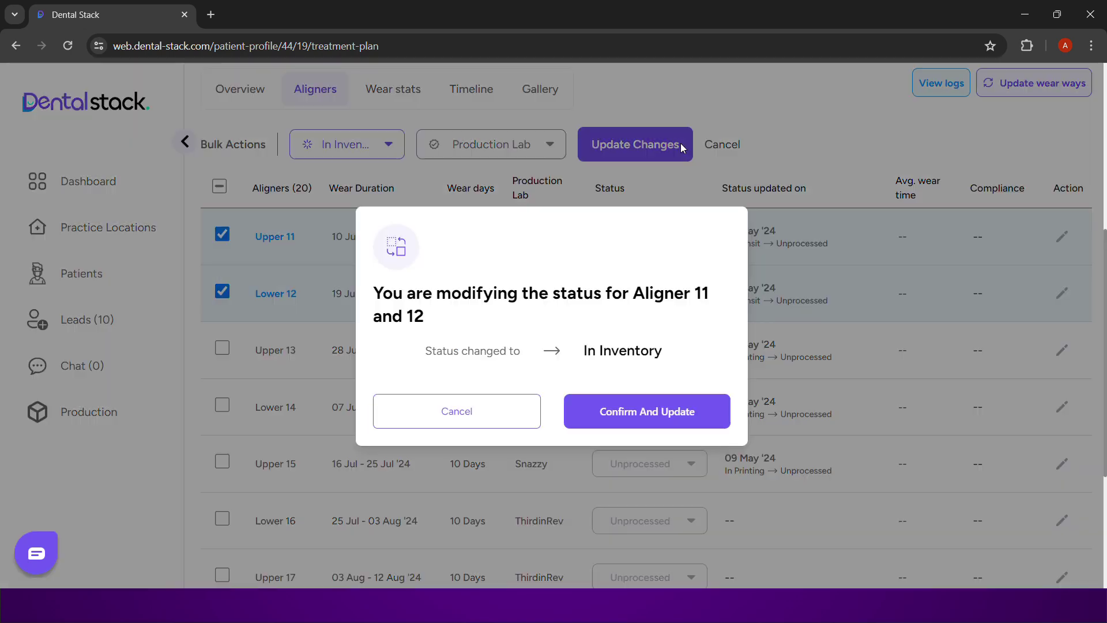
click(596, 406)
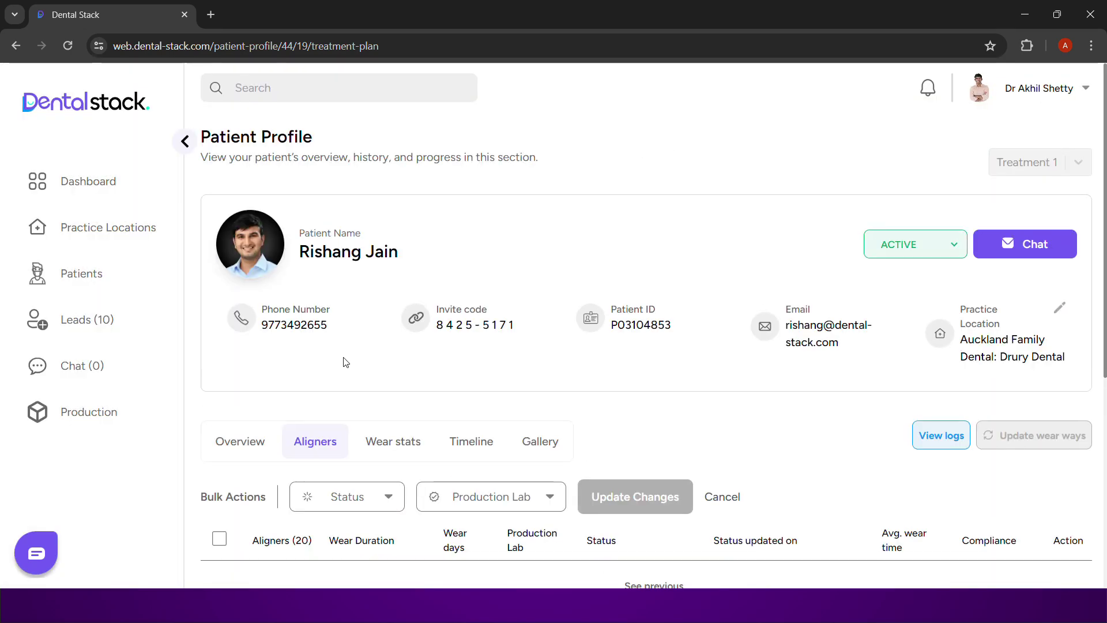
- Bulk-update the status of aligners Upper 13, Lower 14, Upper 15 and Lower 16 on the second page to In Production
scroll(347, 362, down, 6)
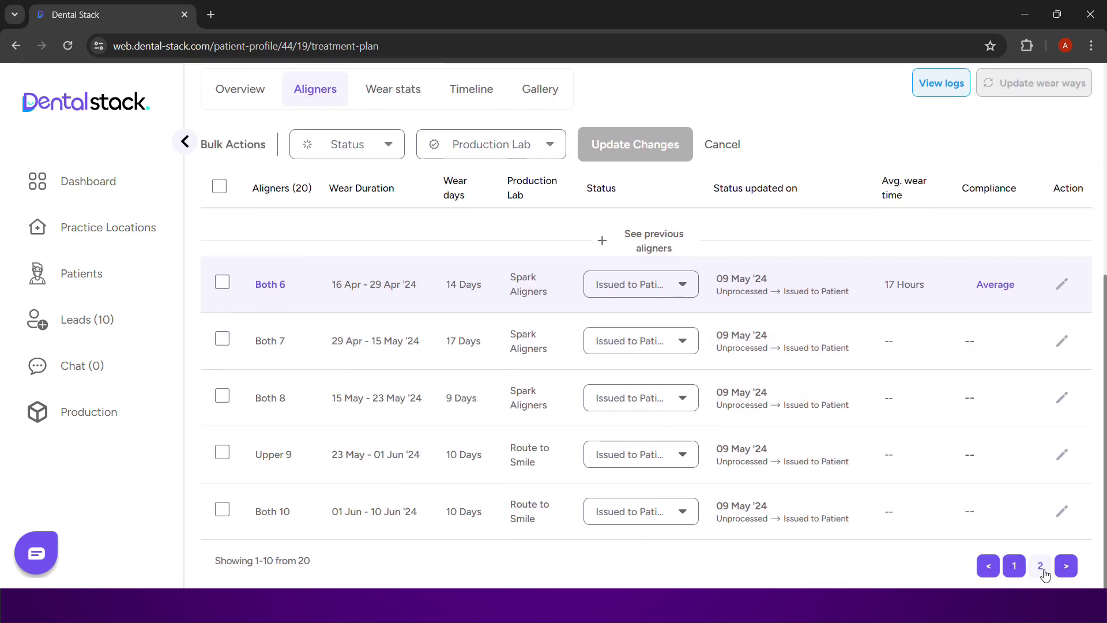
click(1041, 566)
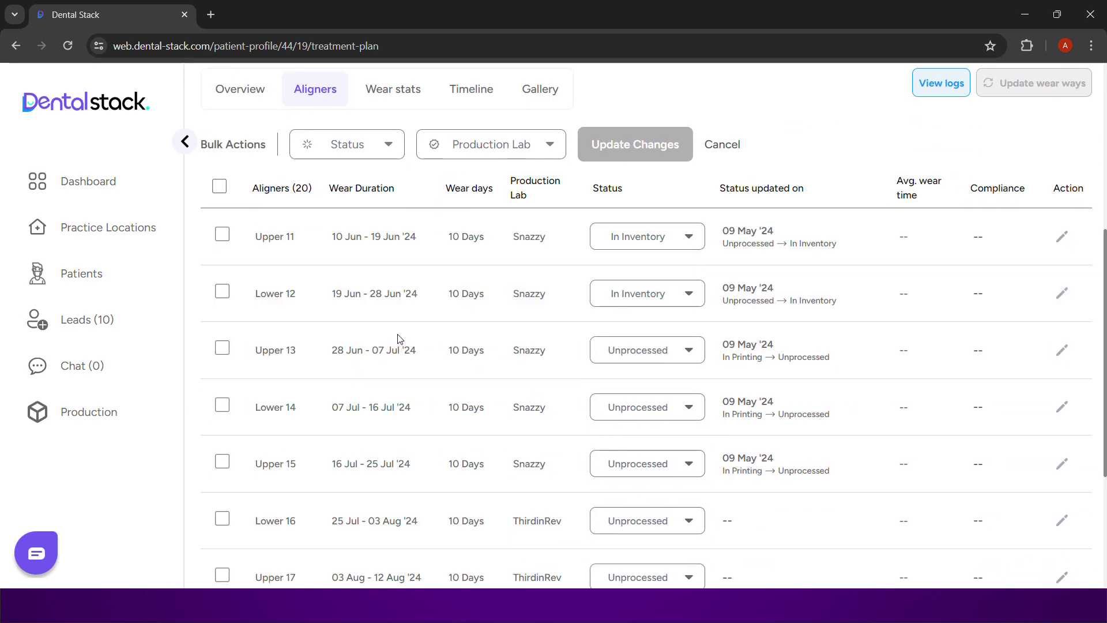
click(223, 350)
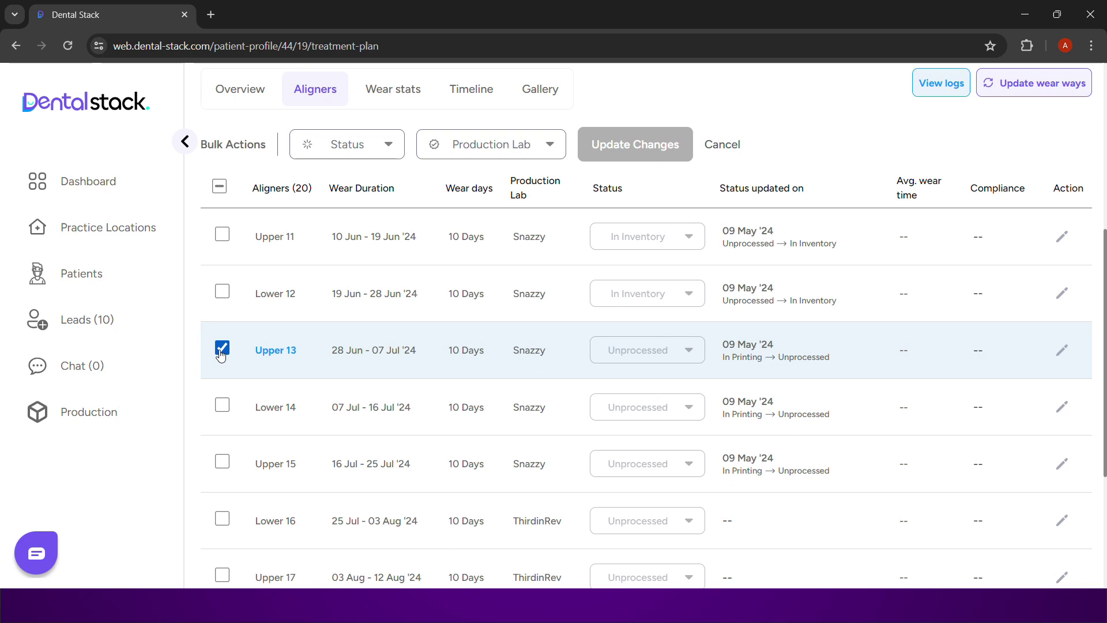
click(226, 407)
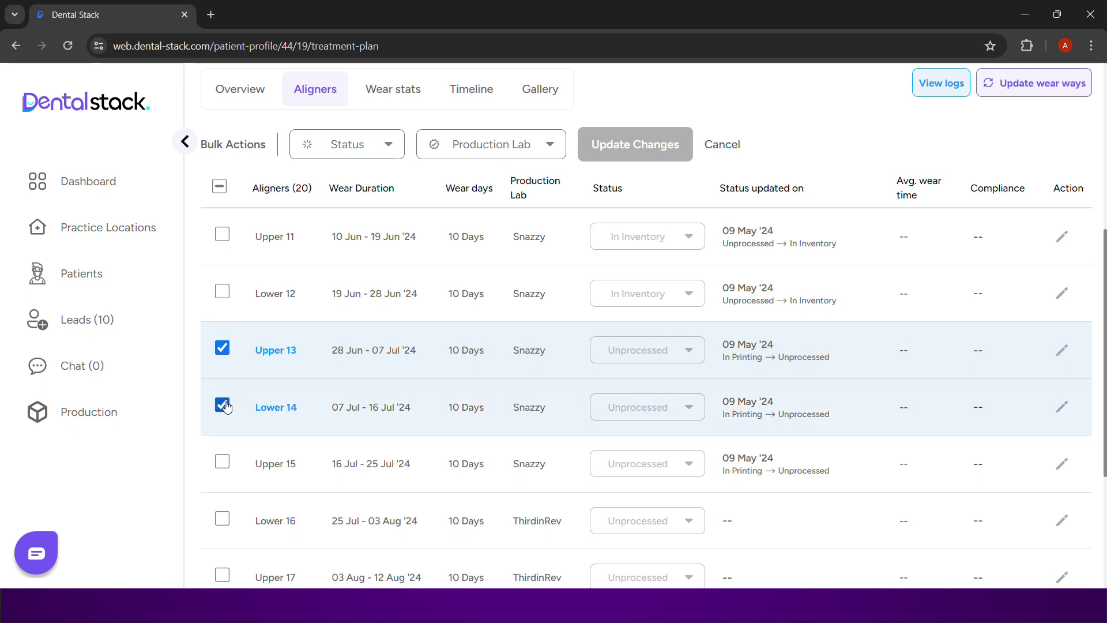
click(222, 462)
click(223, 521)
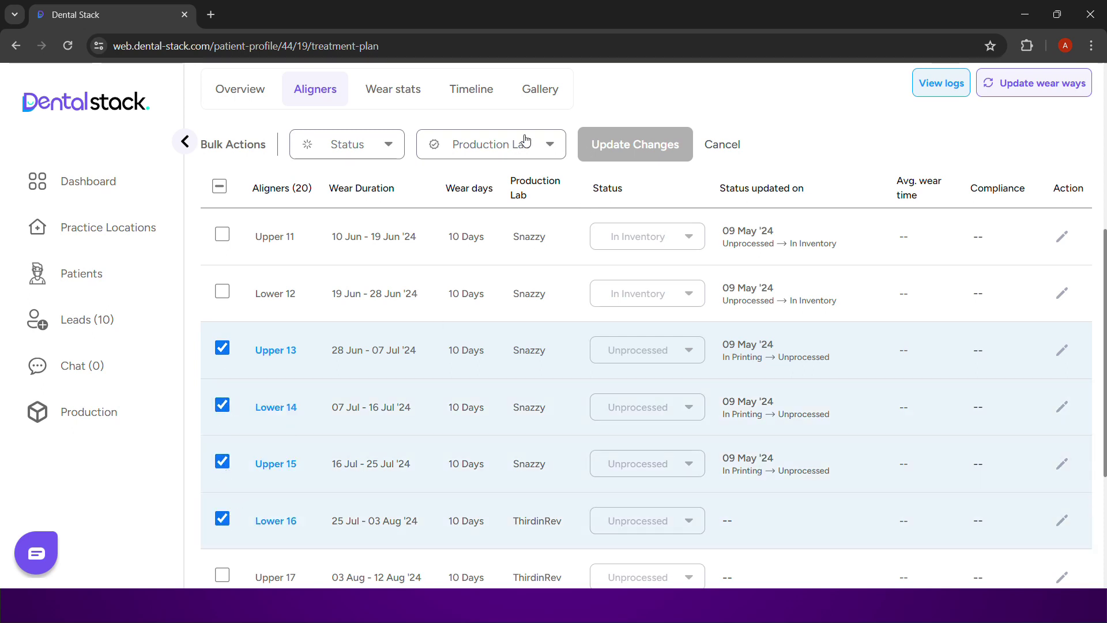
click(365, 155)
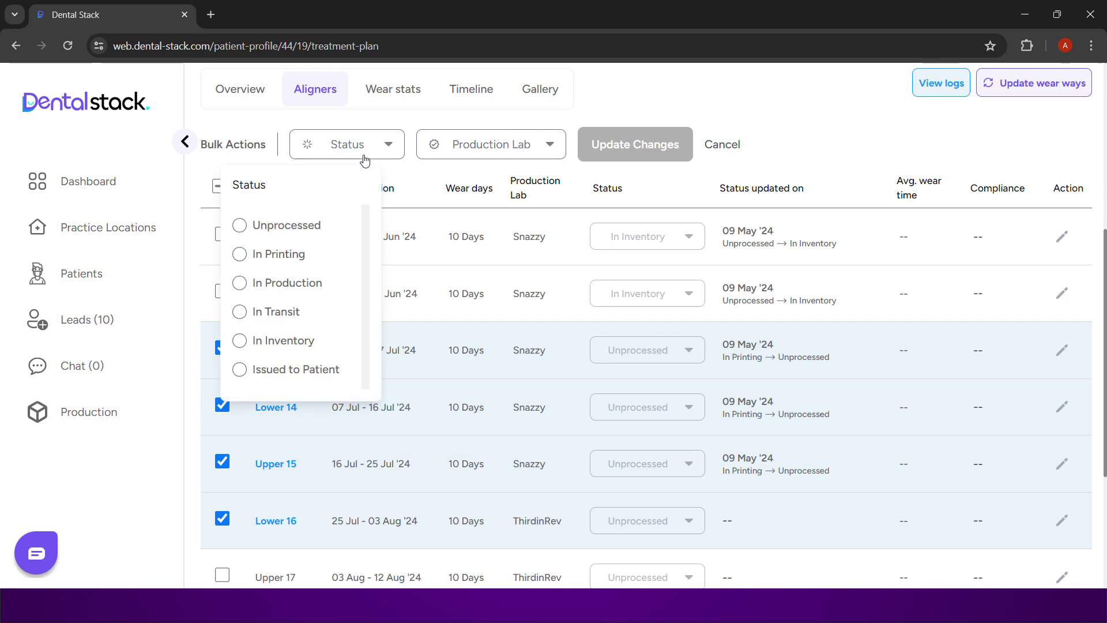
click(260, 285)
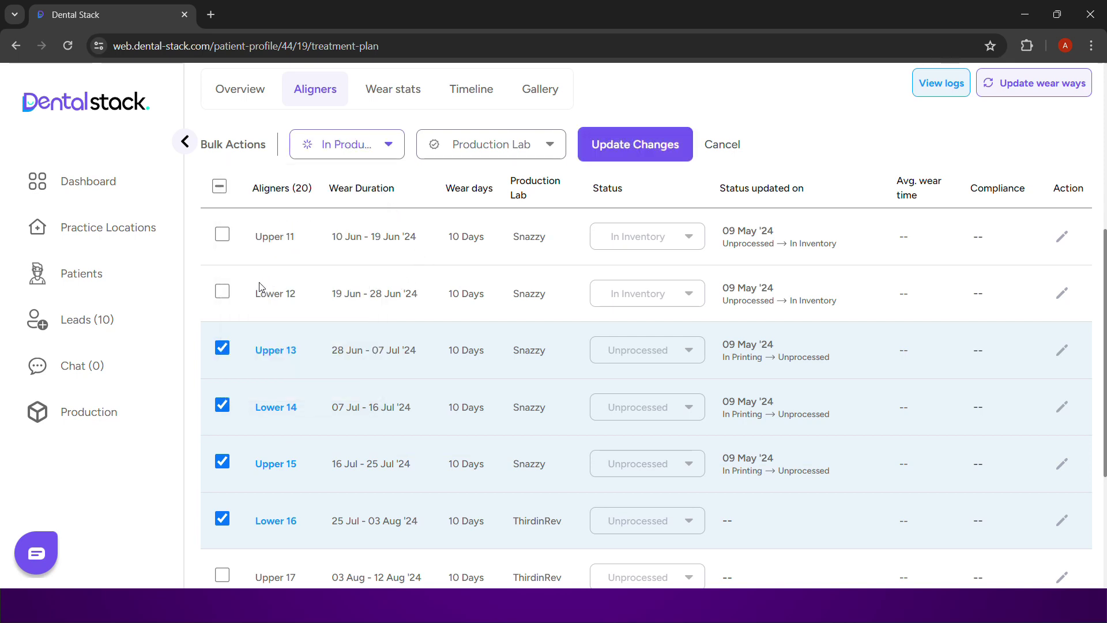
click(601, 147)
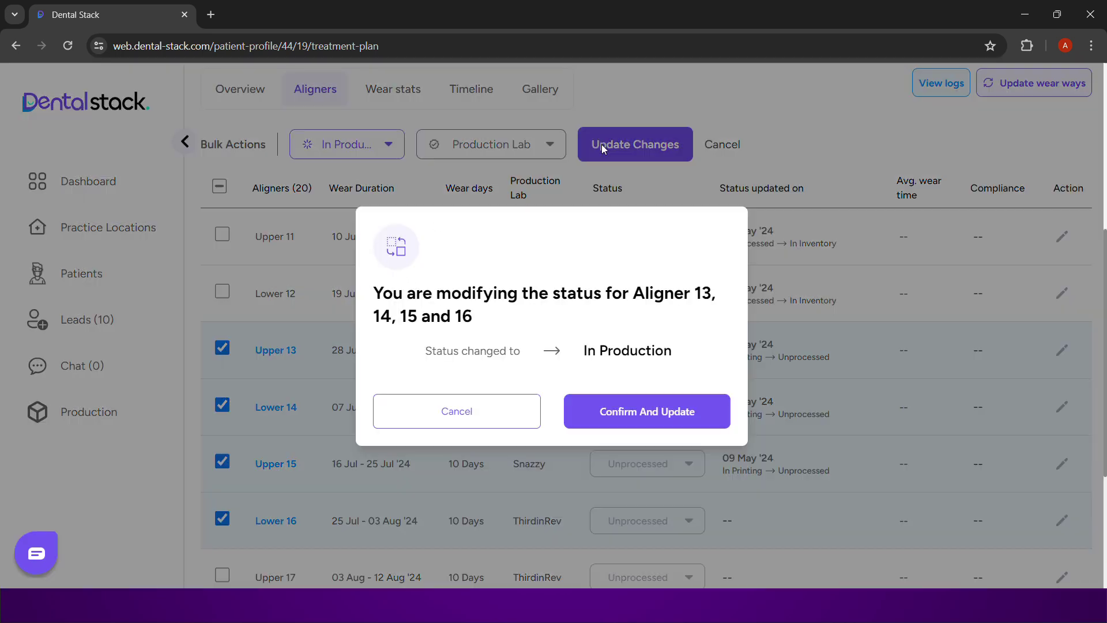
click(636, 424)
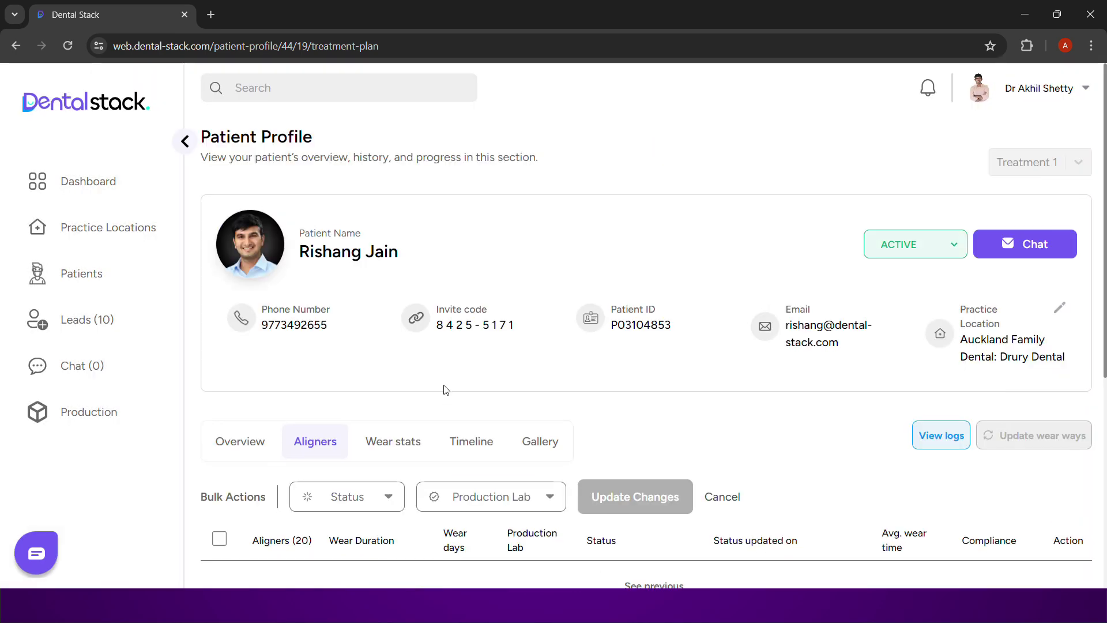
- Return to the second page of the aligner list and check the statuses down to Lower 20
scroll(446, 390, down, 5)
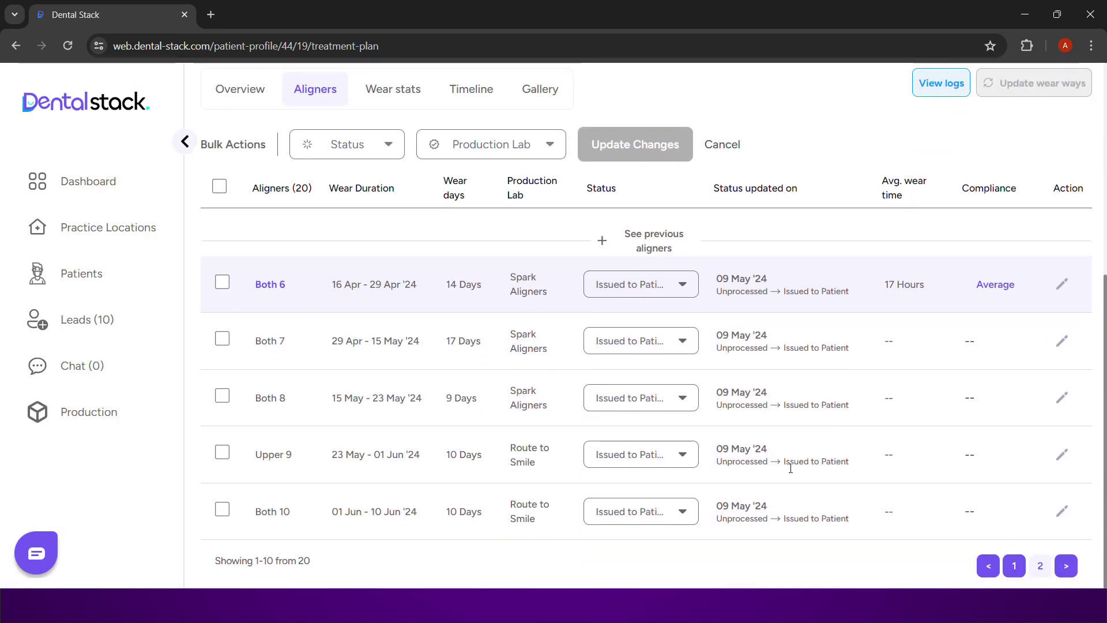
click(1067, 567)
scroll(225, 425, down, 4)
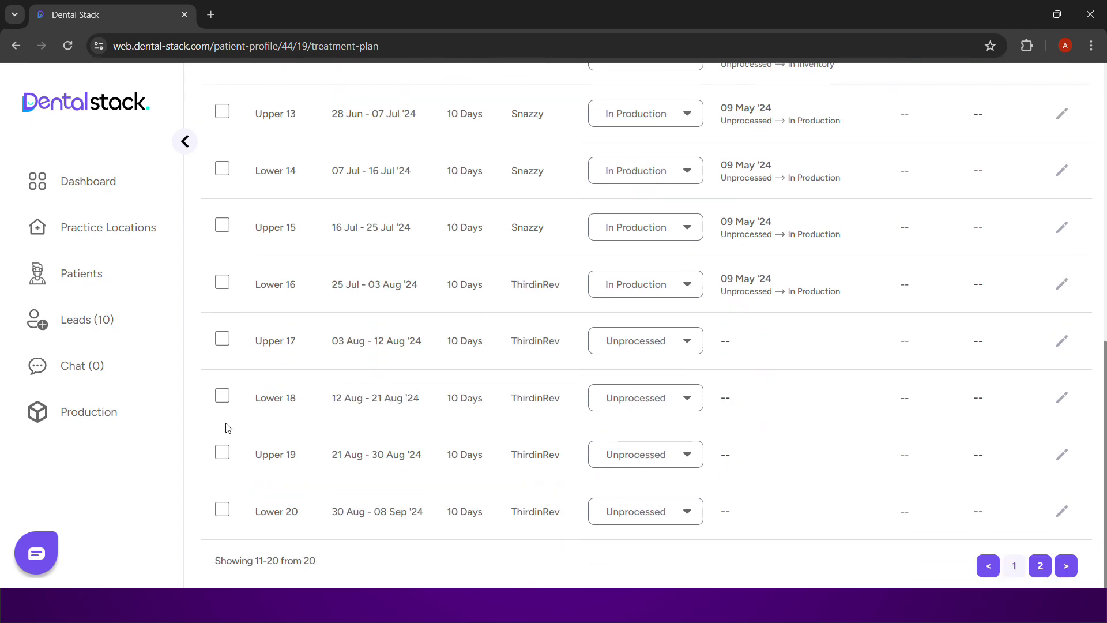
click(222, 339)
click(222, 396)
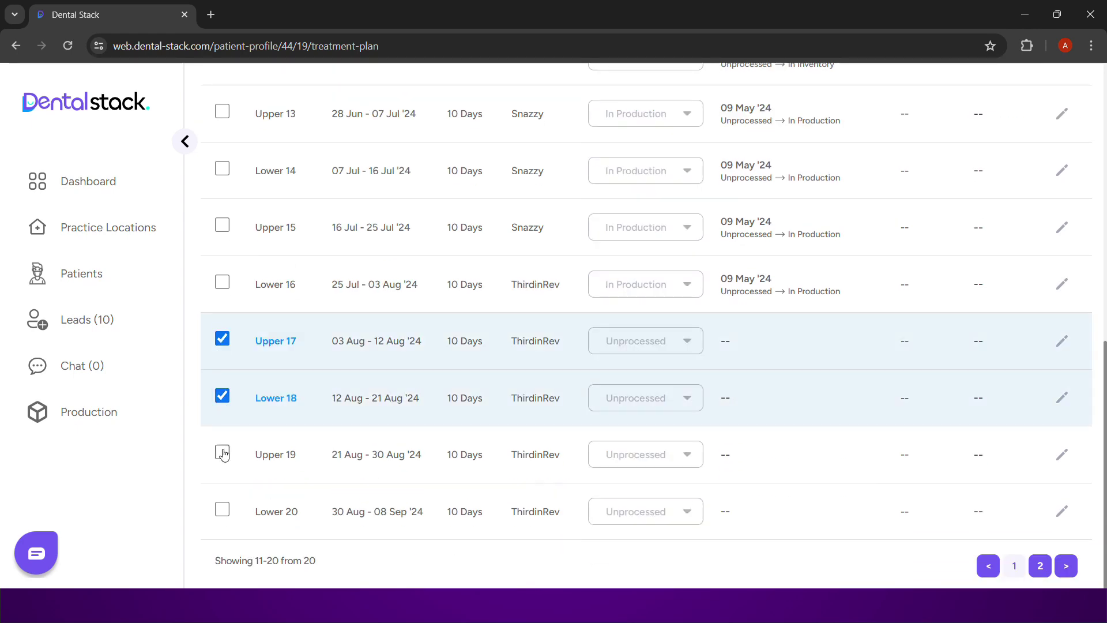
click(222, 453)
click(222, 508)
scroll(493, 327, up, 5)
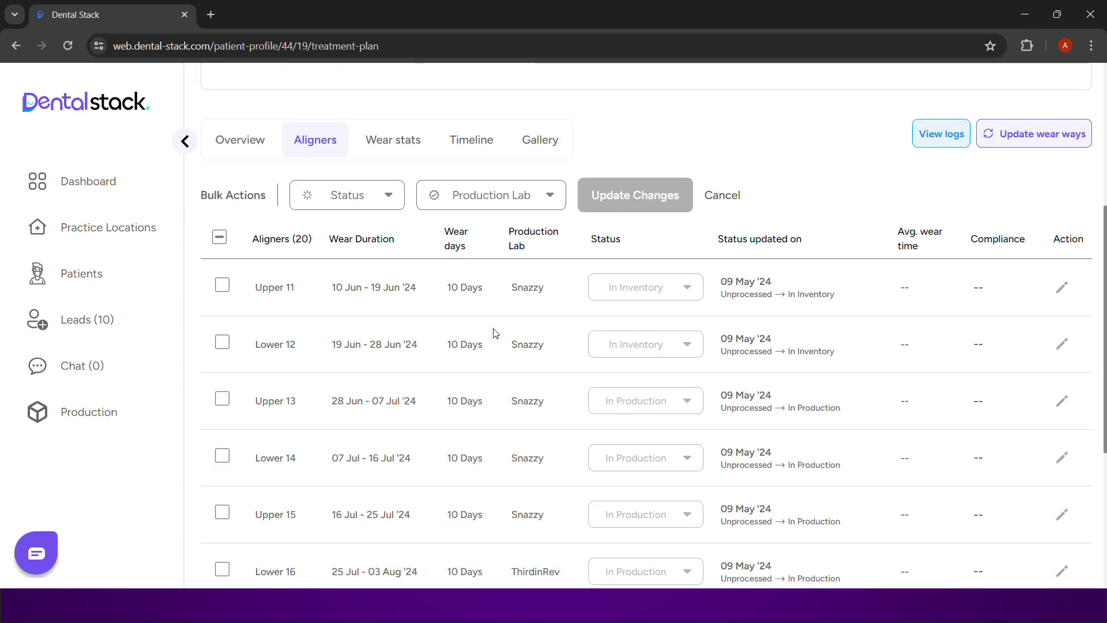
scroll(495, 333, down, 4)
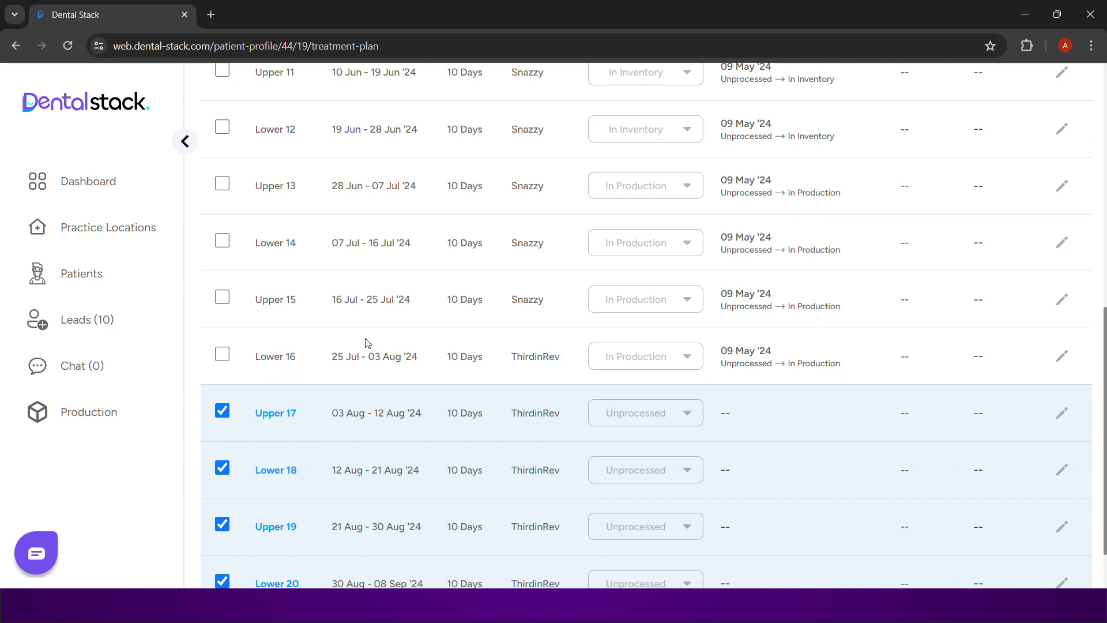
scroll(366, 341, up, 5)
scroll(366, 343, down, 6)
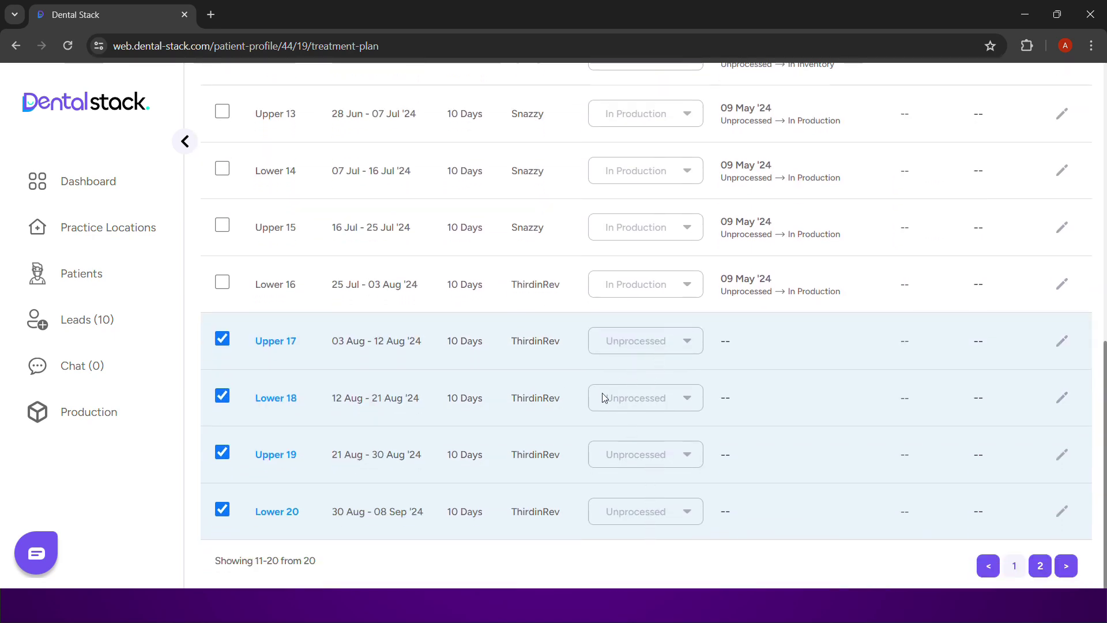
scroll(603, 395, up, 3)
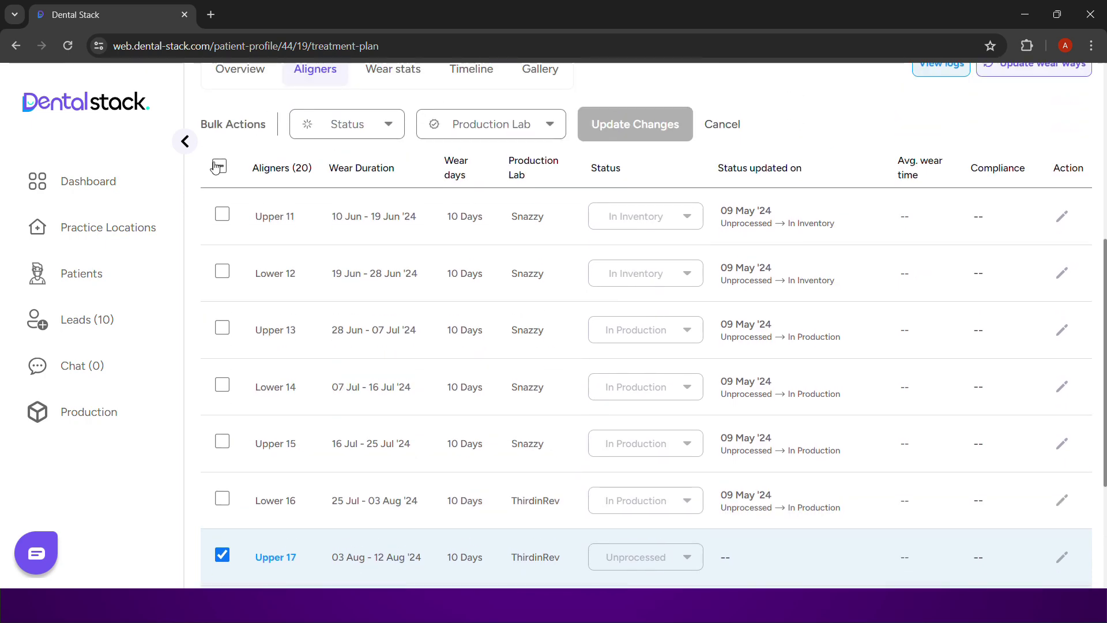
click(218, 166)
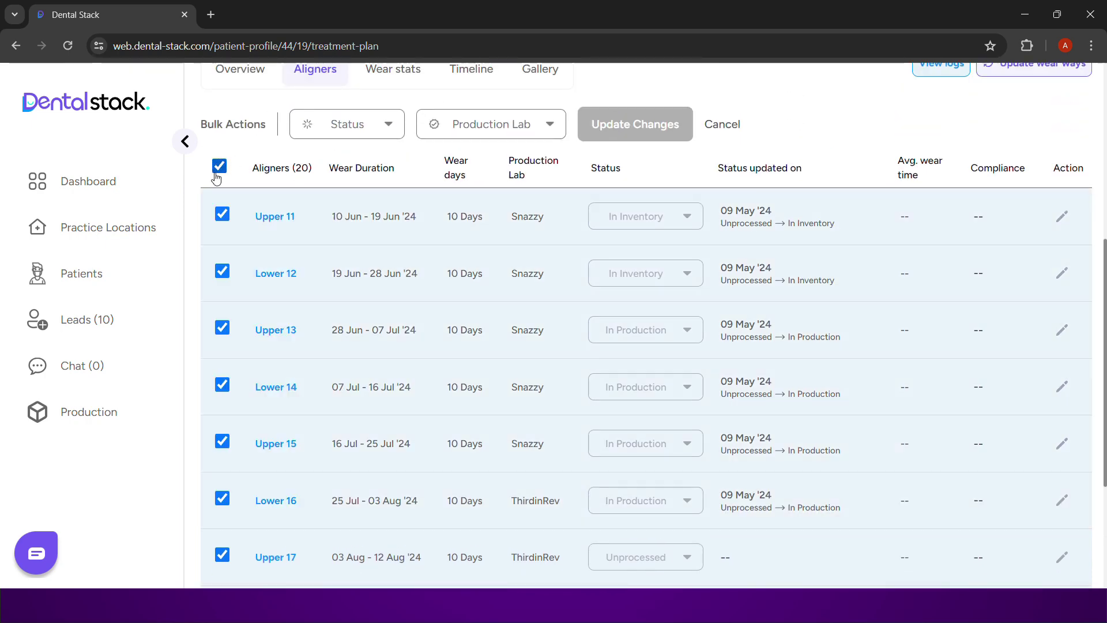
click(219, 167)
scroll(593, 225, up, 5)
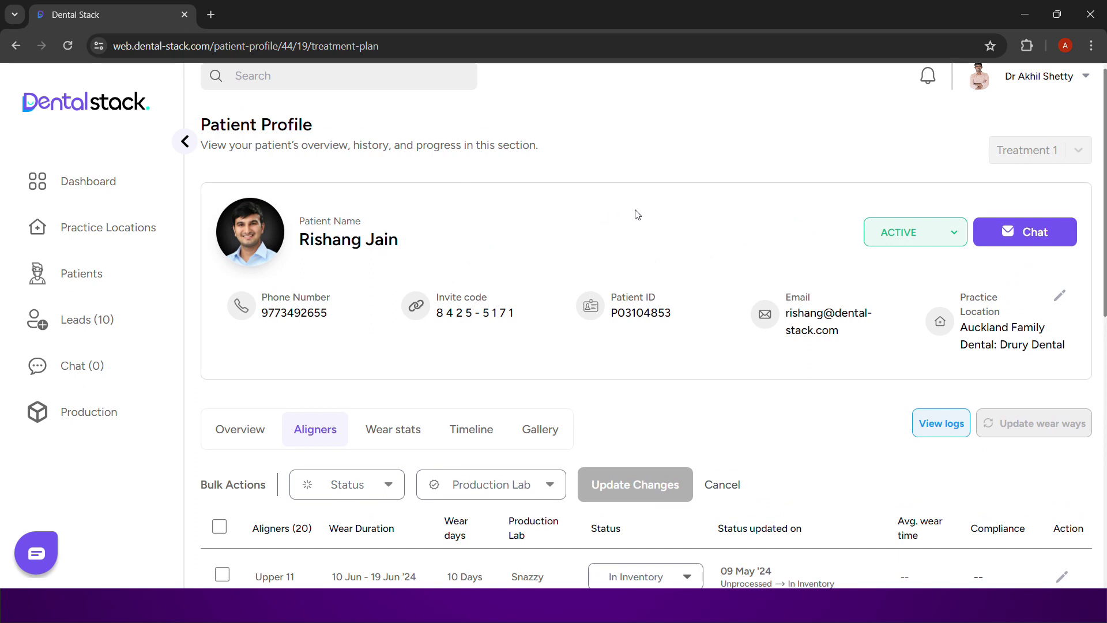
- Change the aligner type of Upper 11 to Lower in its aligner details and save the update
scroll(968, 264, down, 5)
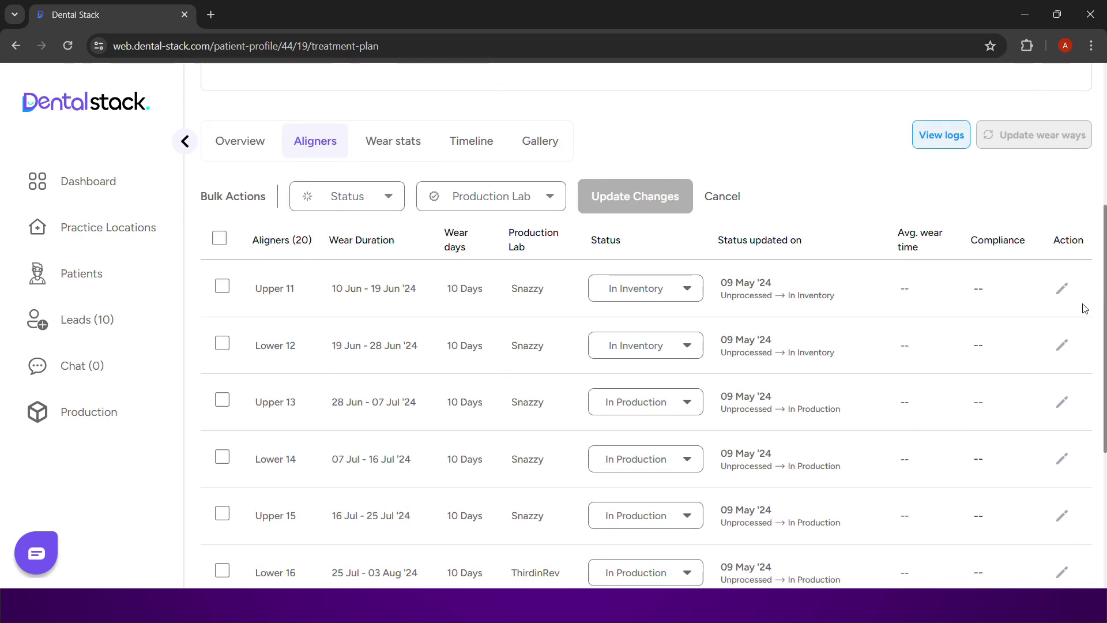
click(1063, 290)
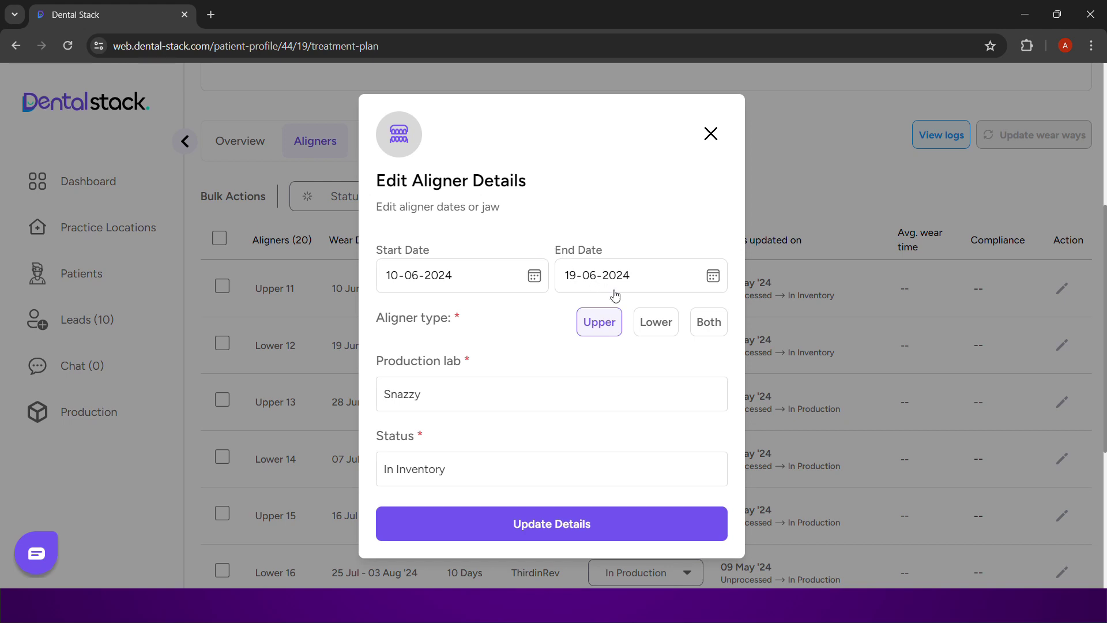
click(661, 328)
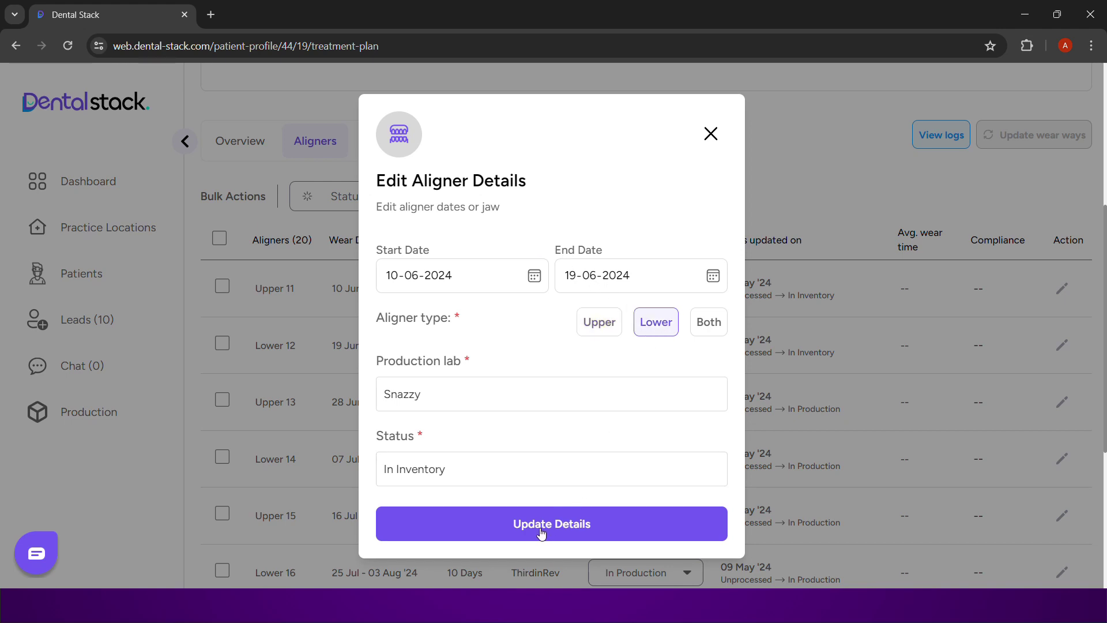
click(487, 470)
scroll(459, 531, down, 2)
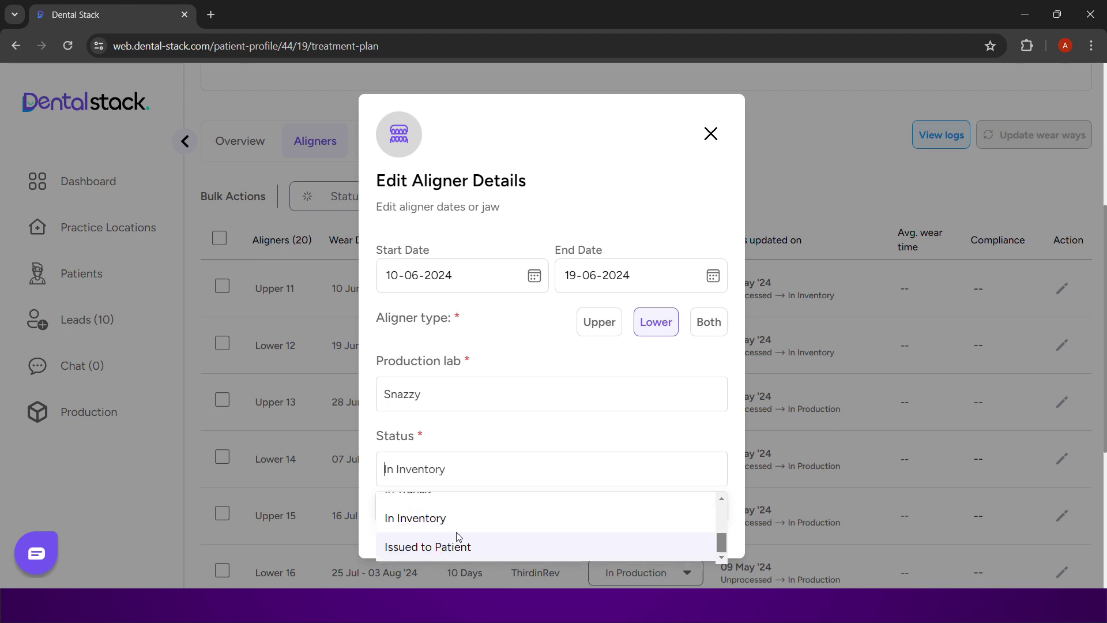
scroll(455, 528, up, 2)
click(463, 392)
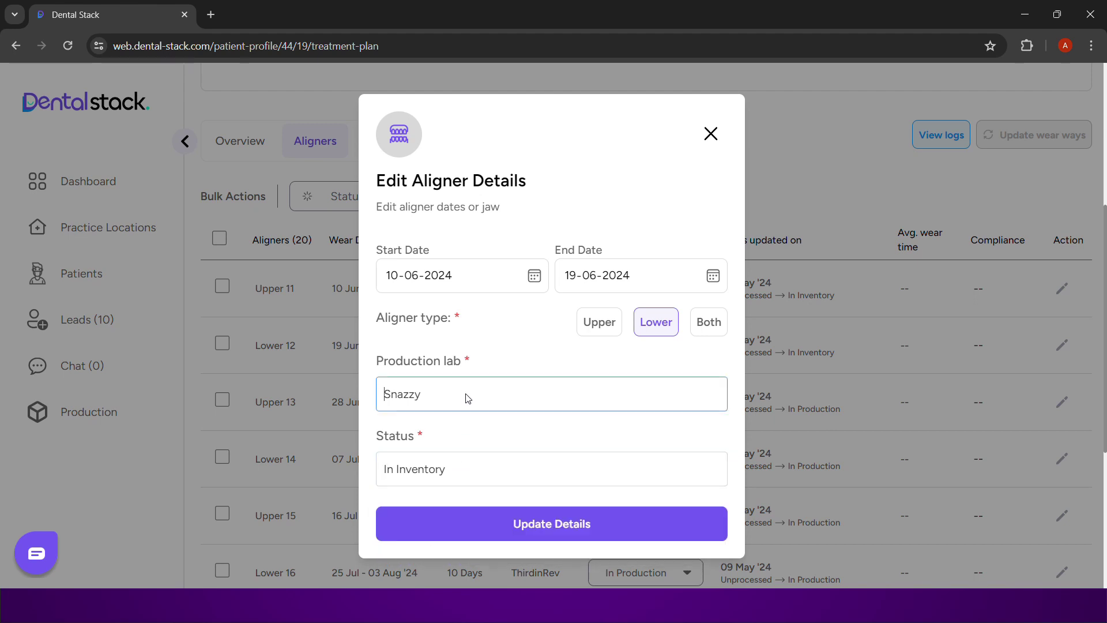
click(583, 525)
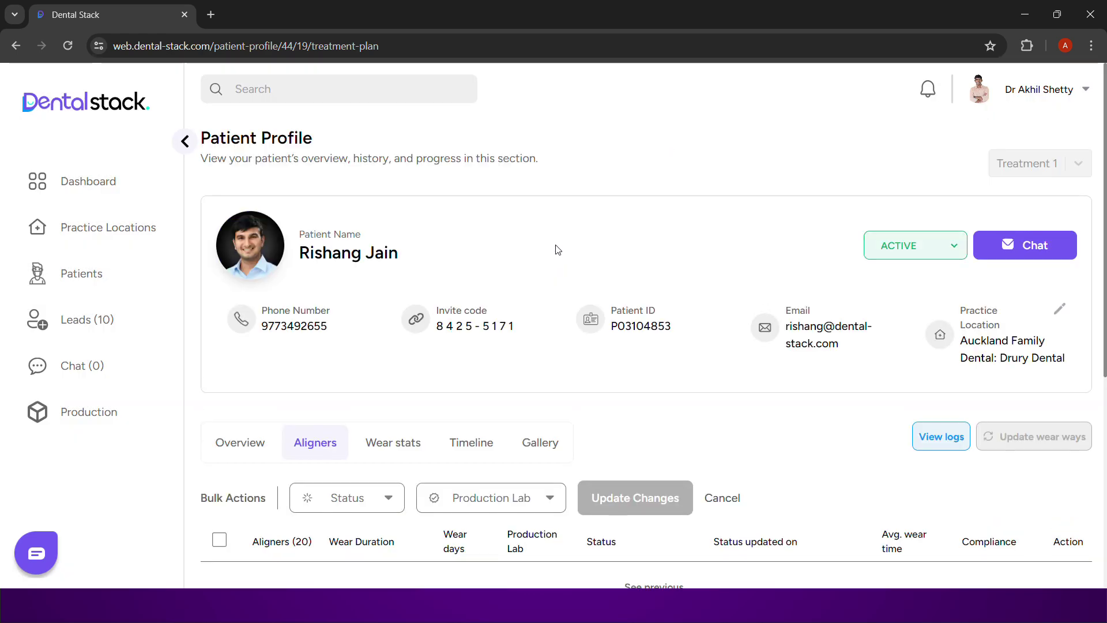
- Open the production orders and create a reminder for 10 May 2024 on the first order, the Spark Aligners treatment
click(82, 411)
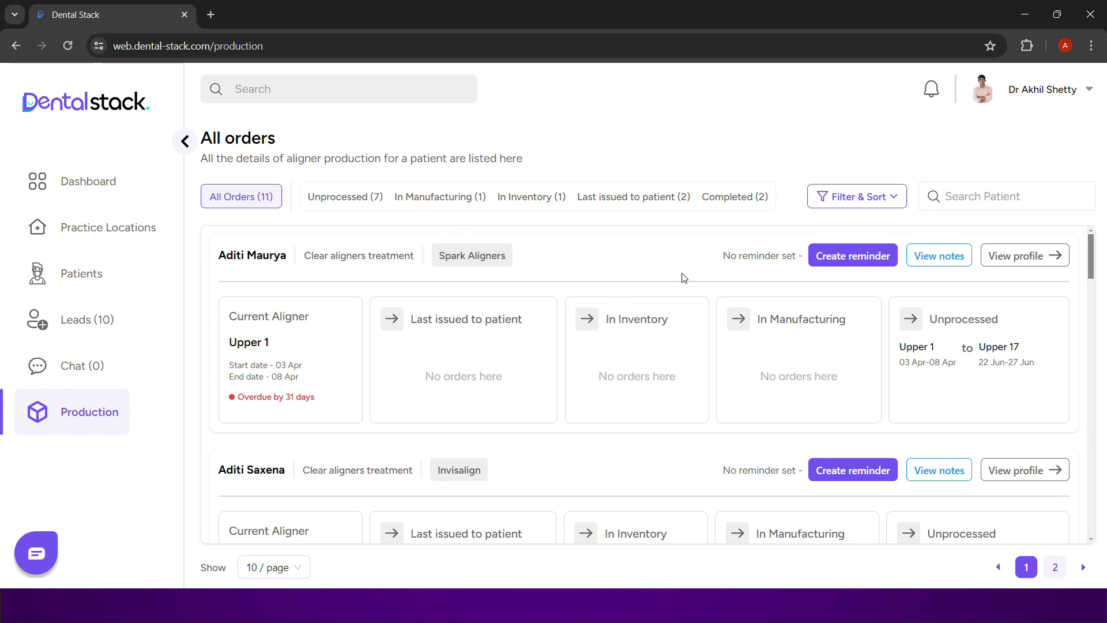
click(877, 258)
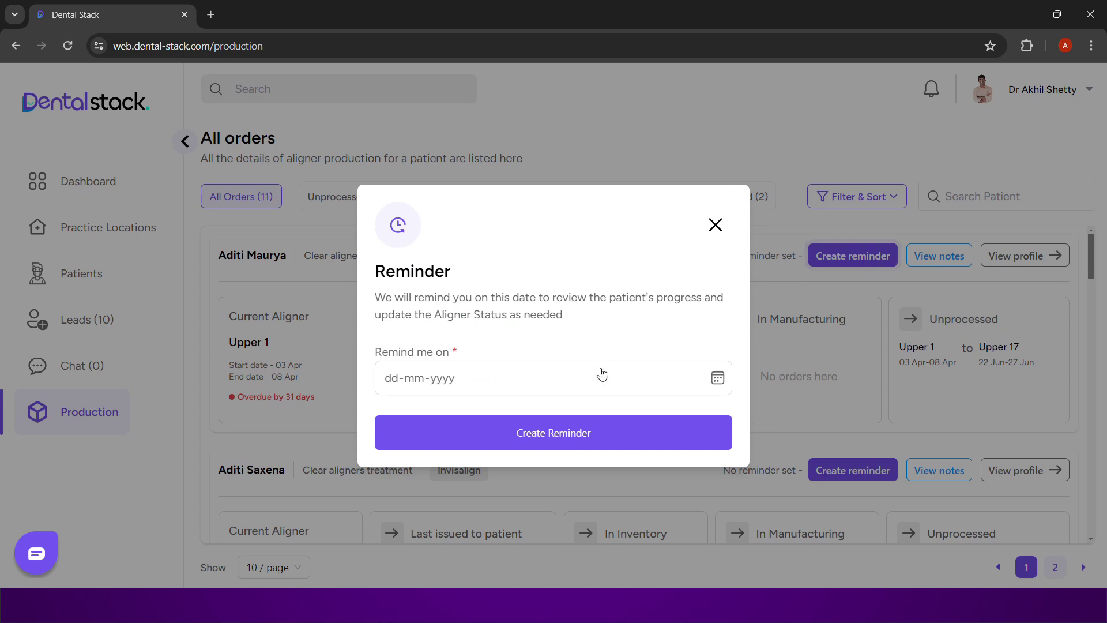
click(548, 388)
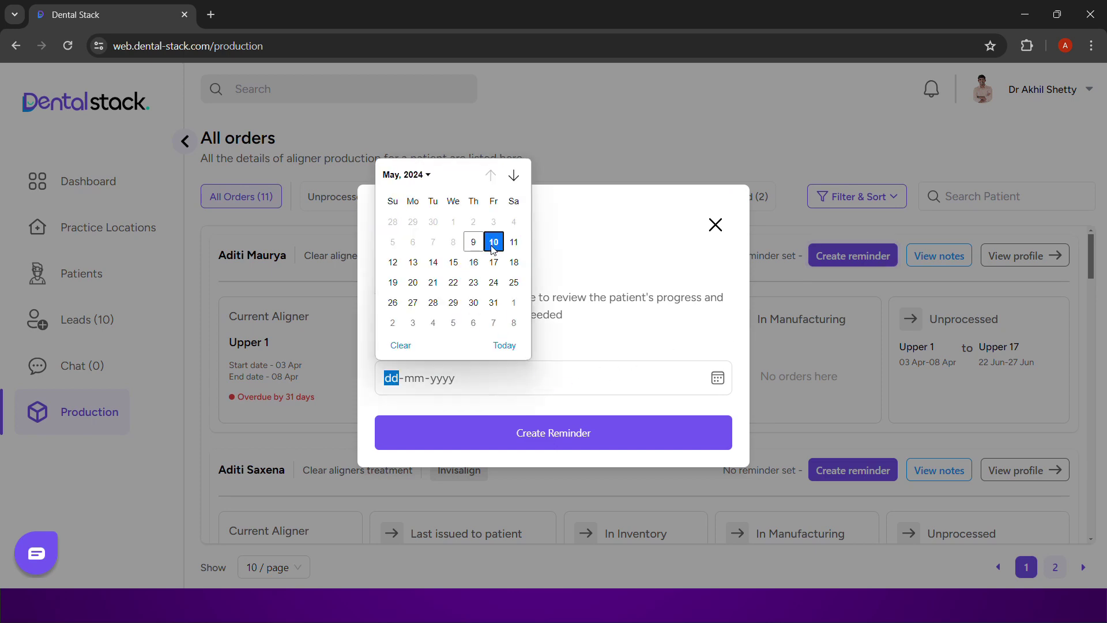
click(494, 243)
click(535, 435)
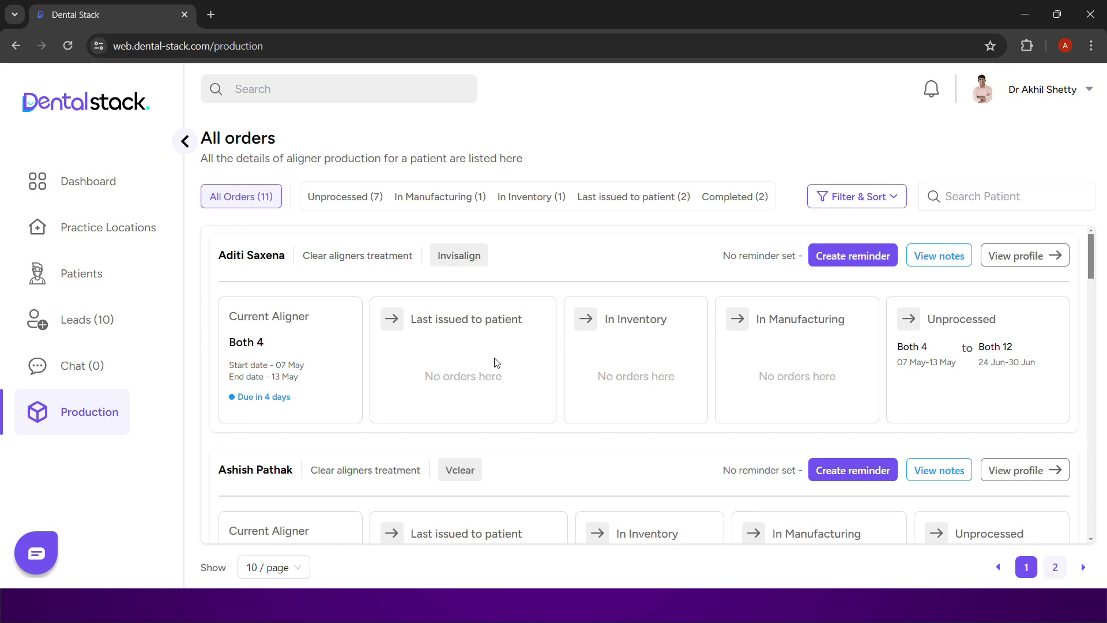
drag(238, 402, 285, 407)
click(360, 397)
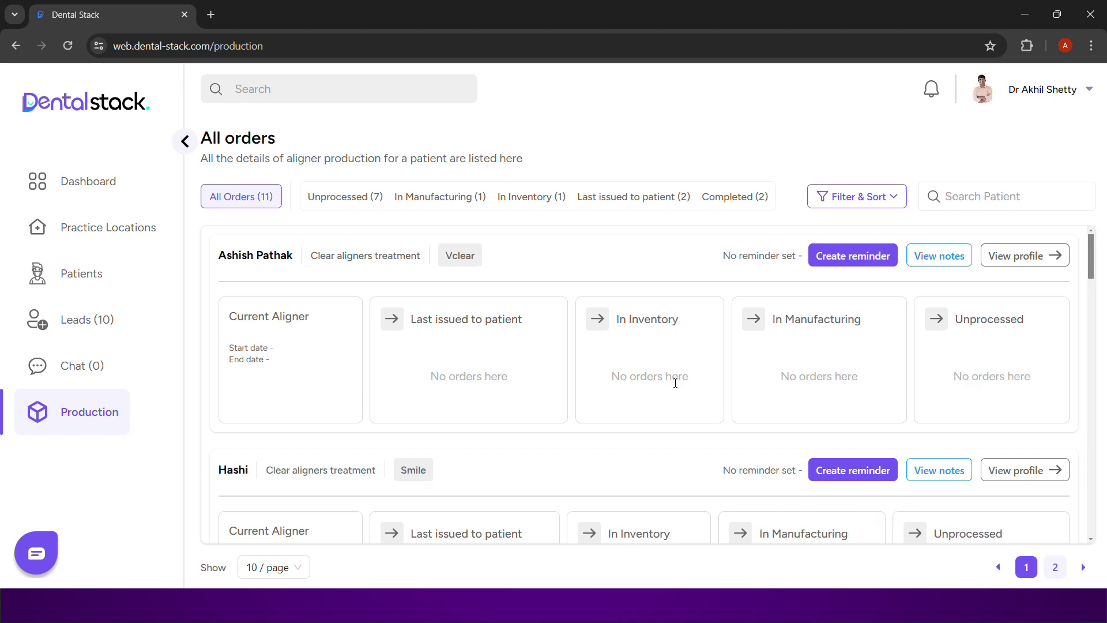
- Create a note titled "Note 1" with the text "Need to call the patient for a consultation" on the Vclear order
click(941, 258)
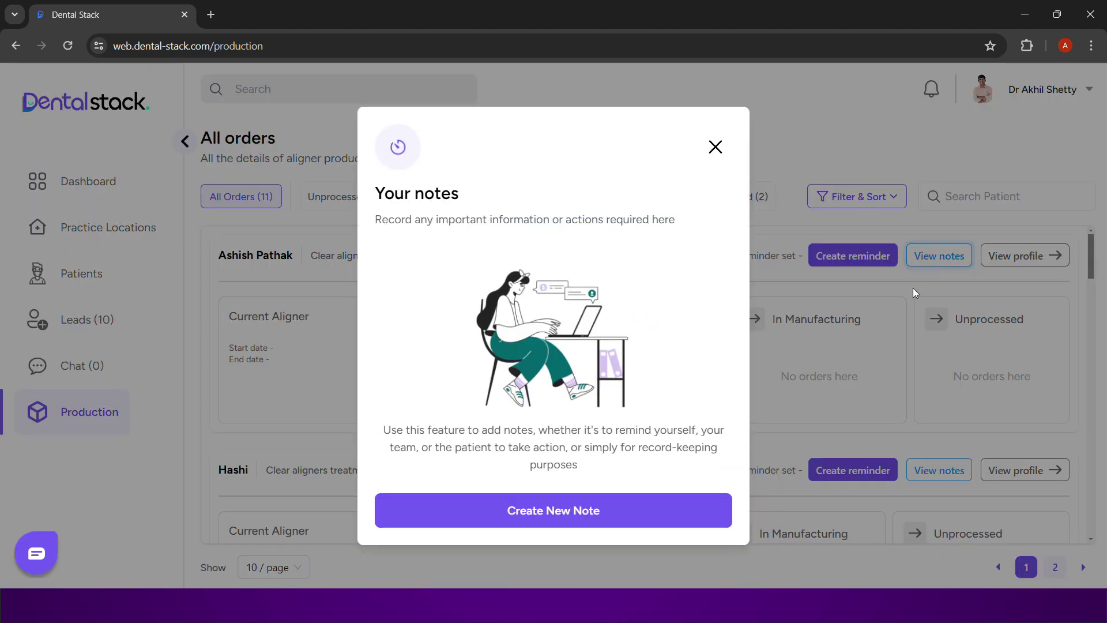
click(534, 518)
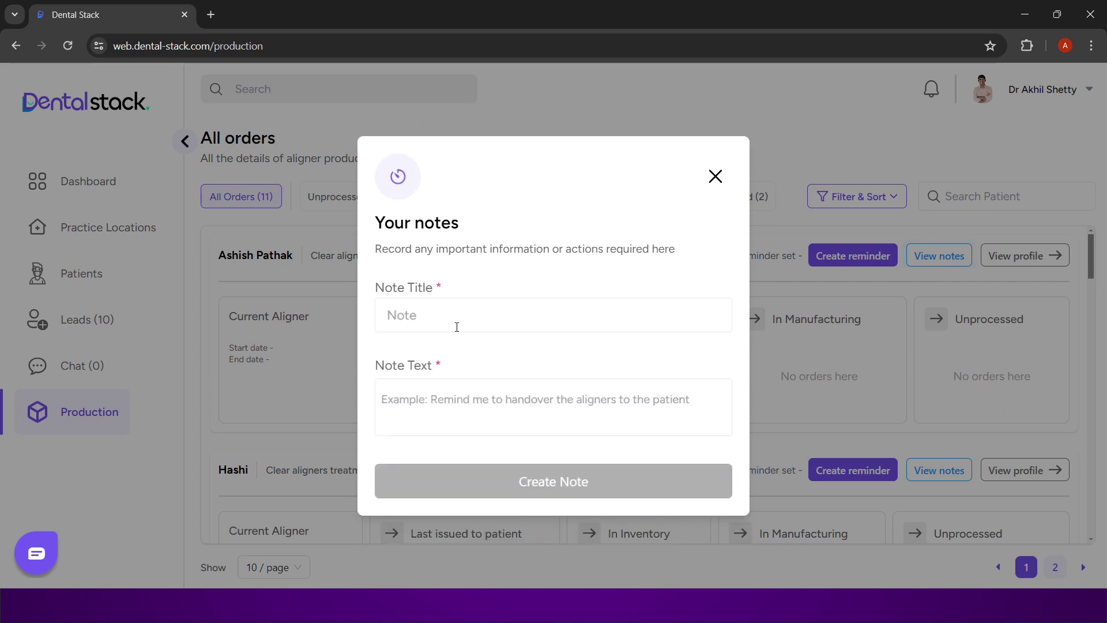
click(496, 319)
text(Note)
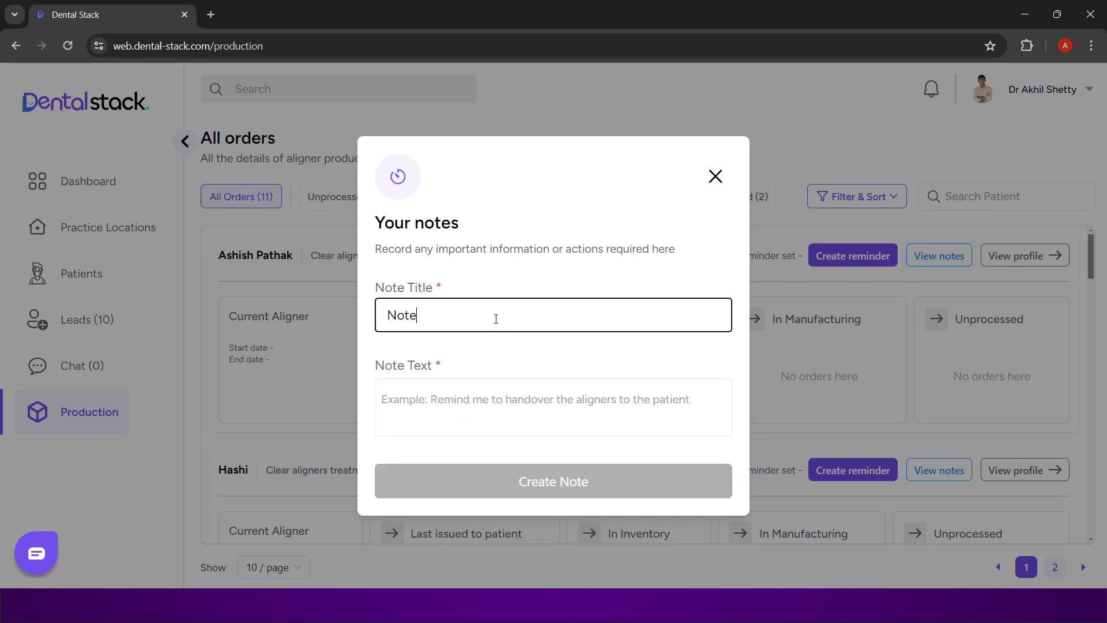
text( 1)
key(Tab)
text(N)
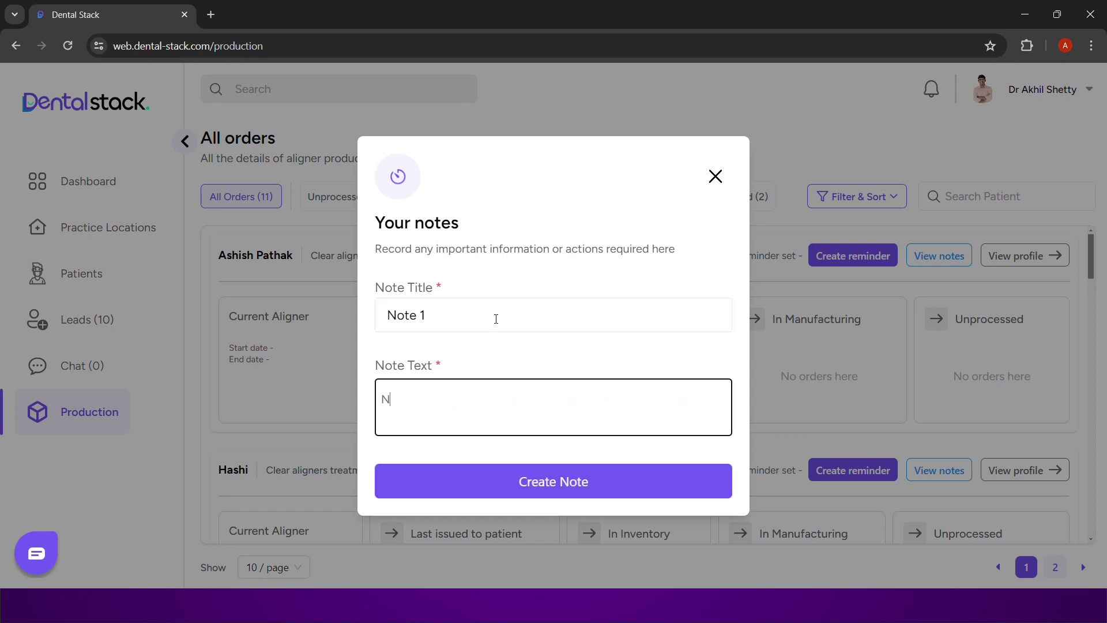
text(eed to call the patient for a consultation)
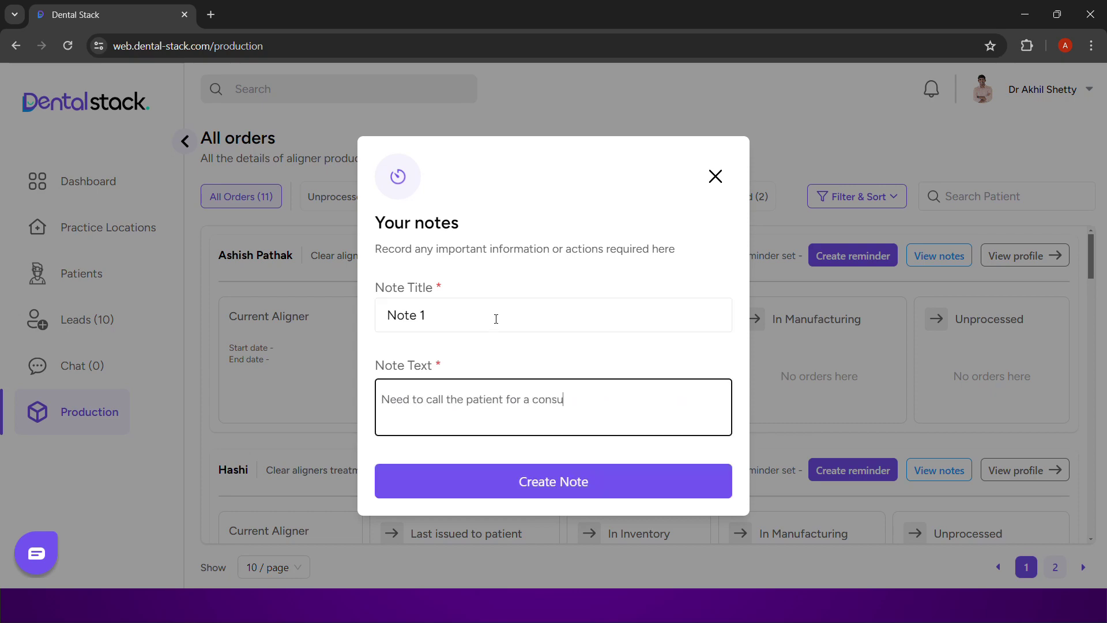
click(517, 476)
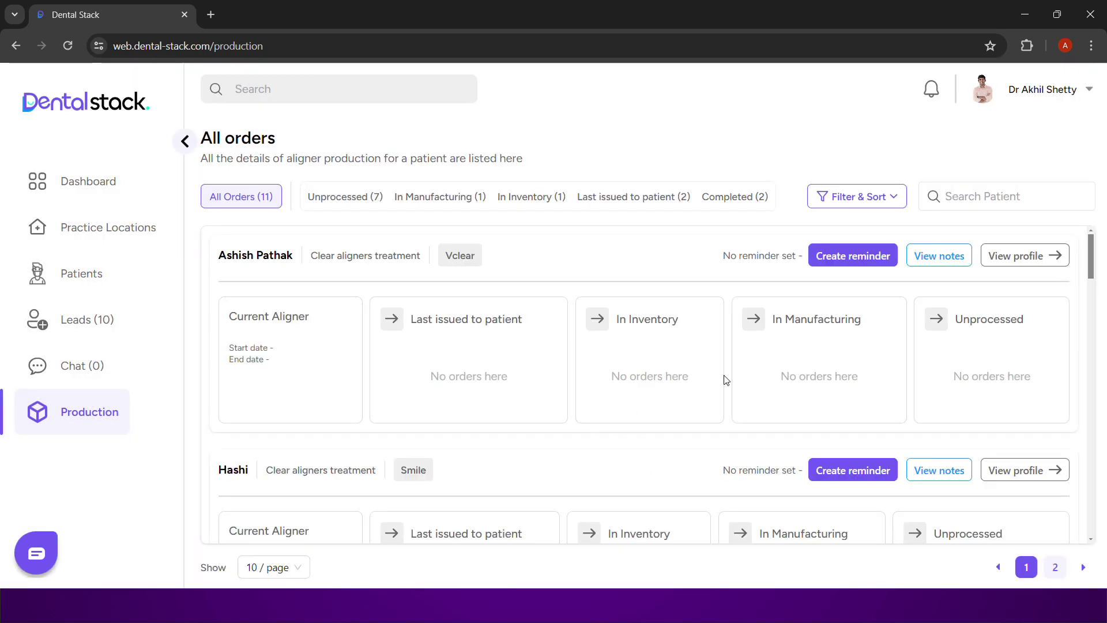
- Check the actions available for Note 1 on the Vclear order and close the order's notes
click(706, 342)
drag(682, 367, 686, 347)
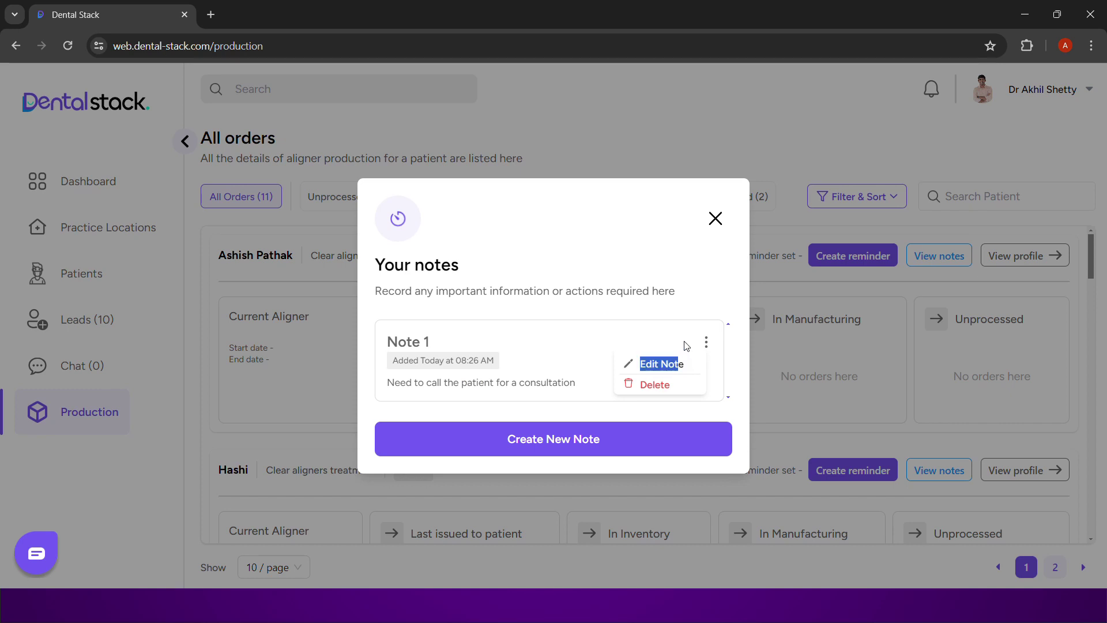
click(701, 315)
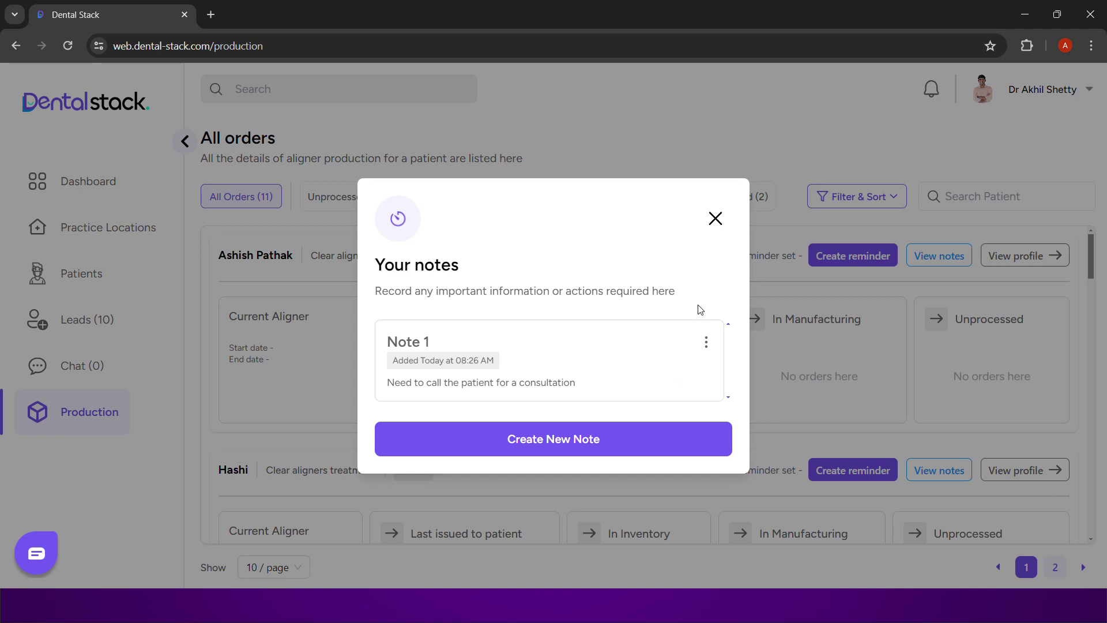
click(721, 230)
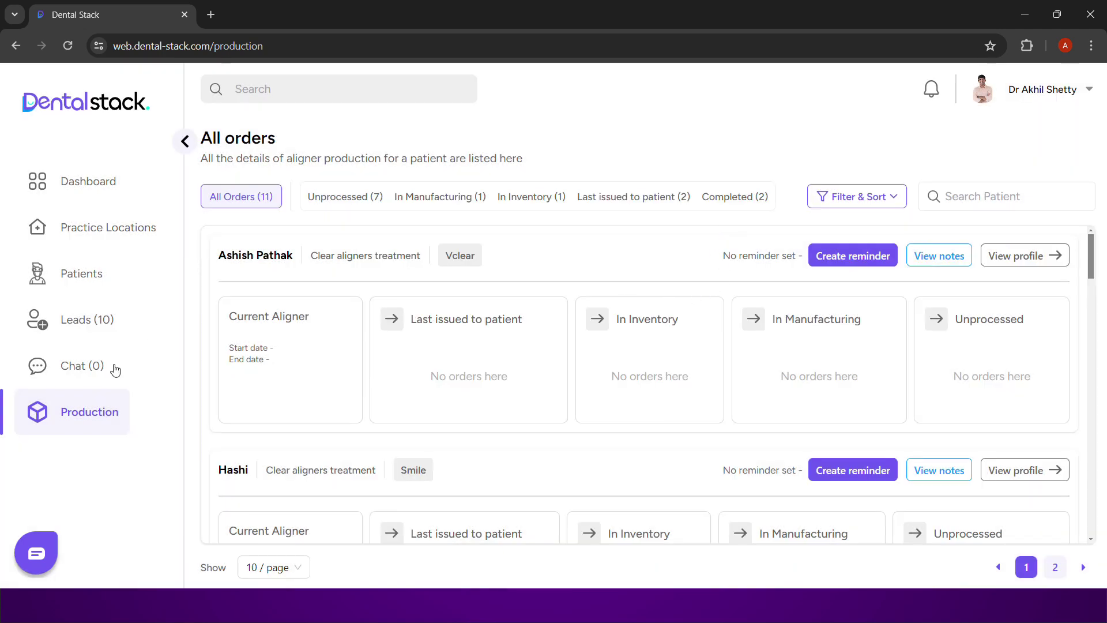
- Look through the unprocessed, in manufacturing, in inventory, last issued to patient and completed order lists
click(367, 201)
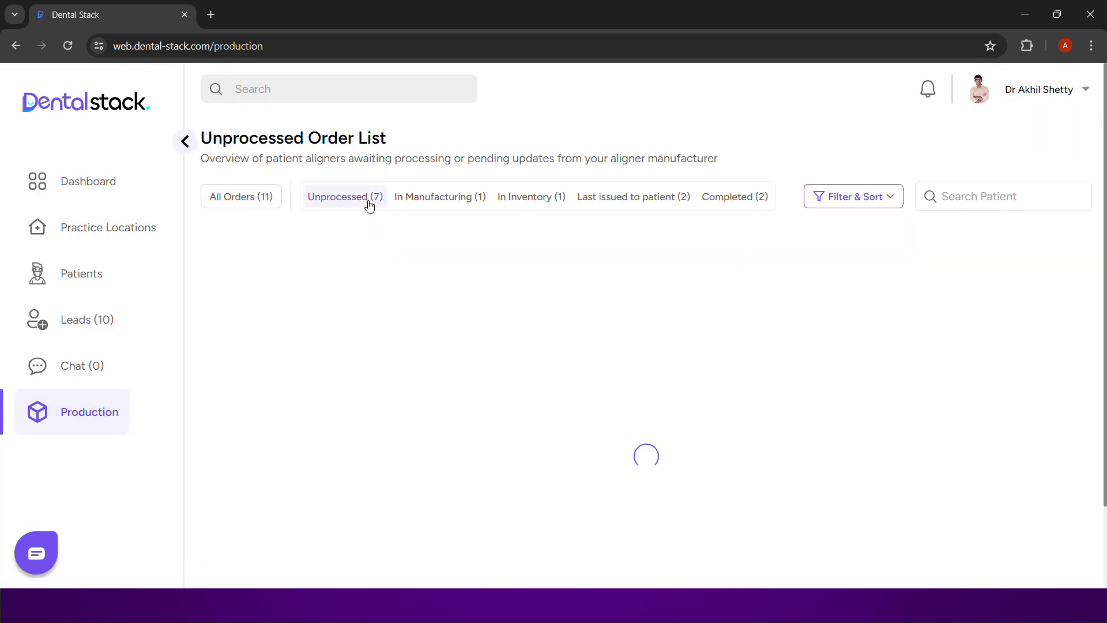
click(439, 202)
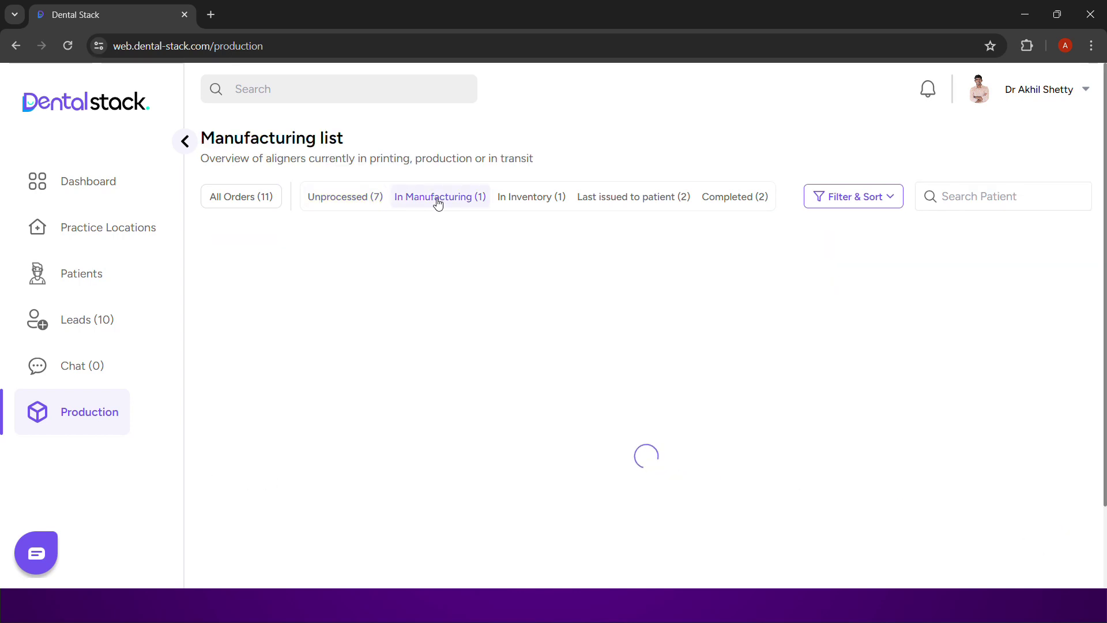
click(541, 208)
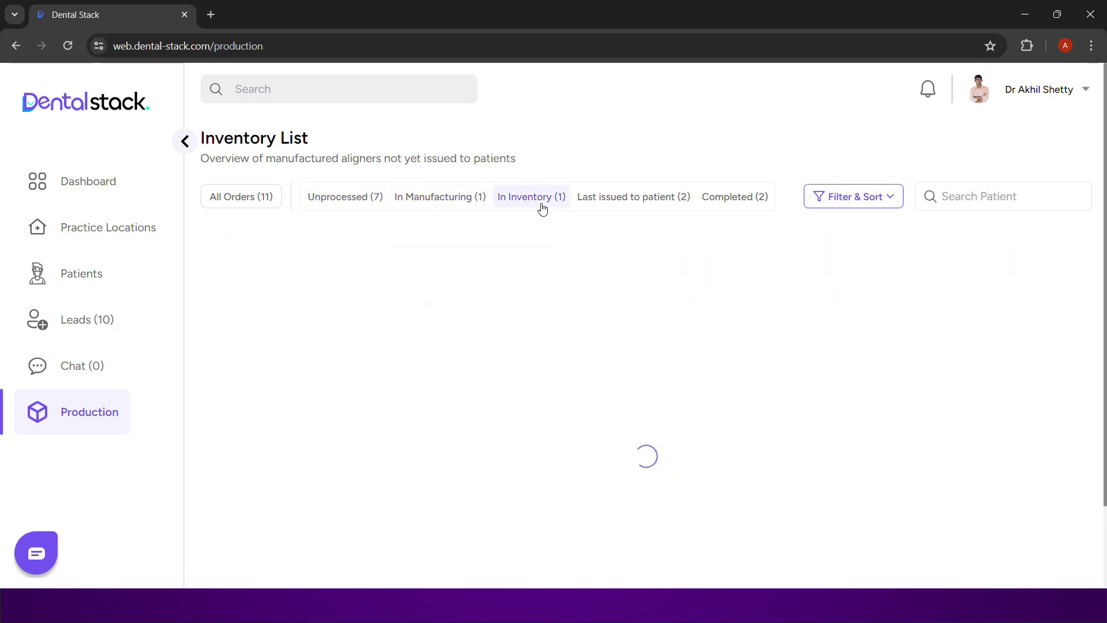
click(617, 199)
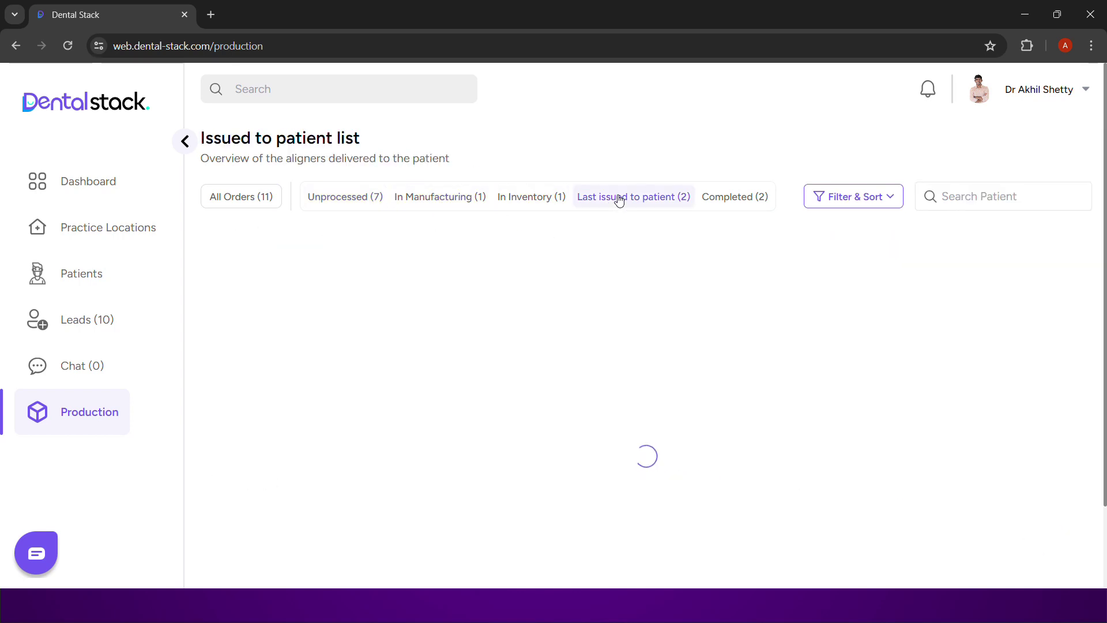
click(715, 198)
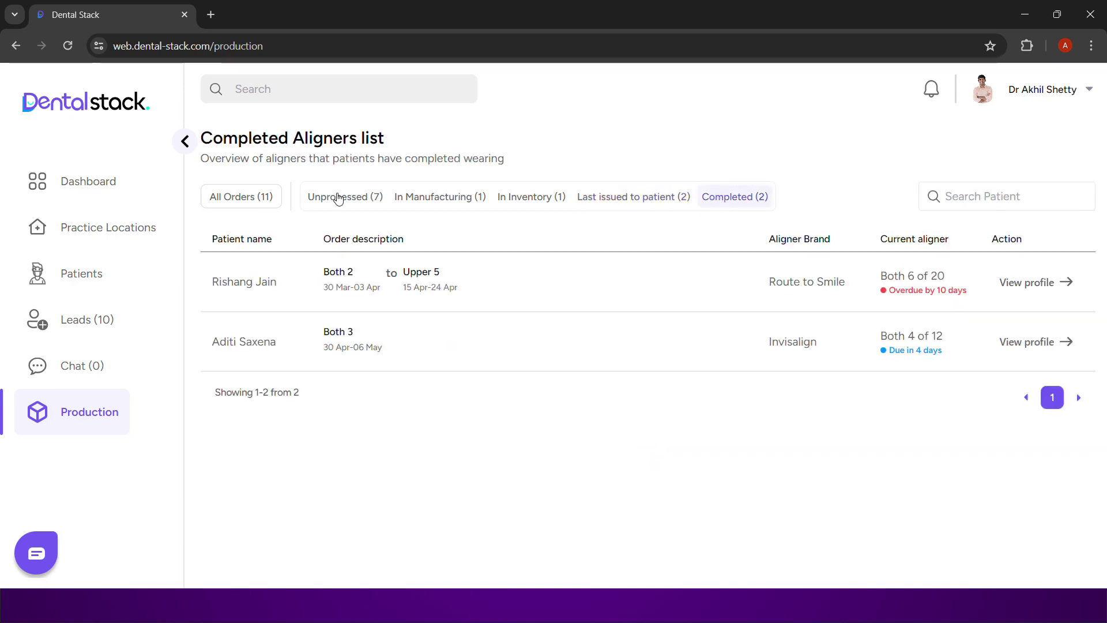
- Revisit the unprocessed and manufacturing lists and examine the manufacturing order's start date and current aligner timing
click(339, 199)
click(439, 197)
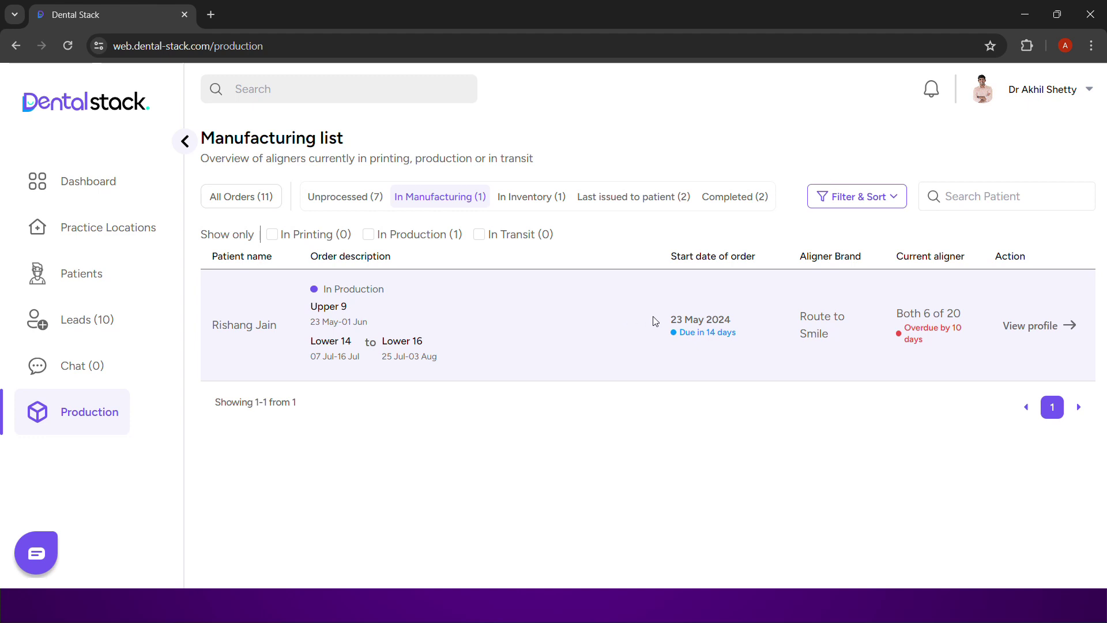
drag(671, 318, 753, 353)
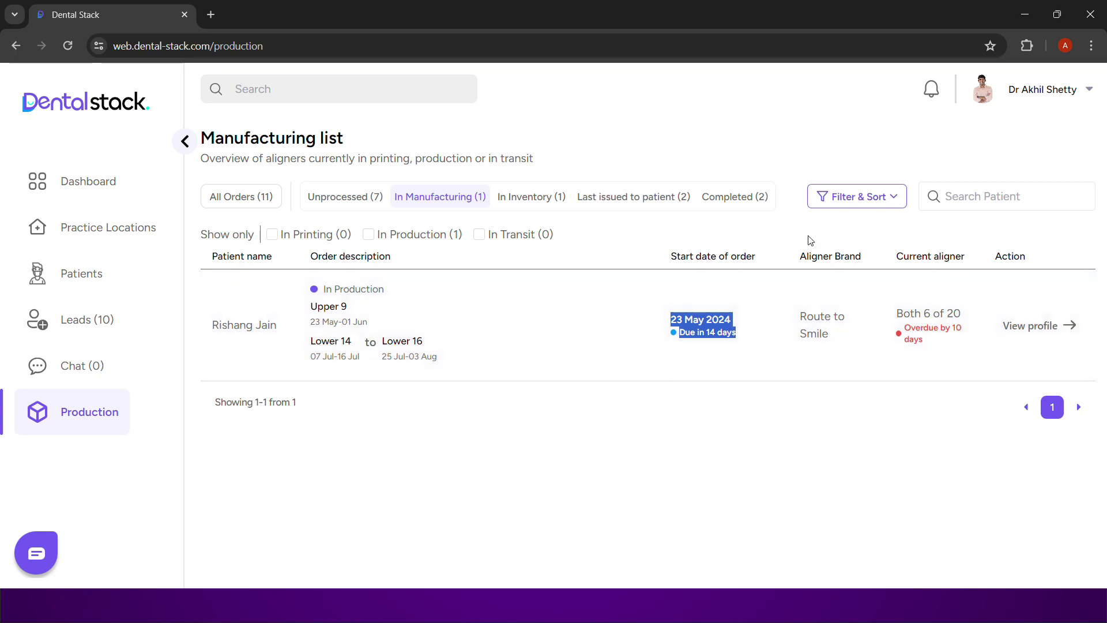
drag(897, 257, 986, 254)
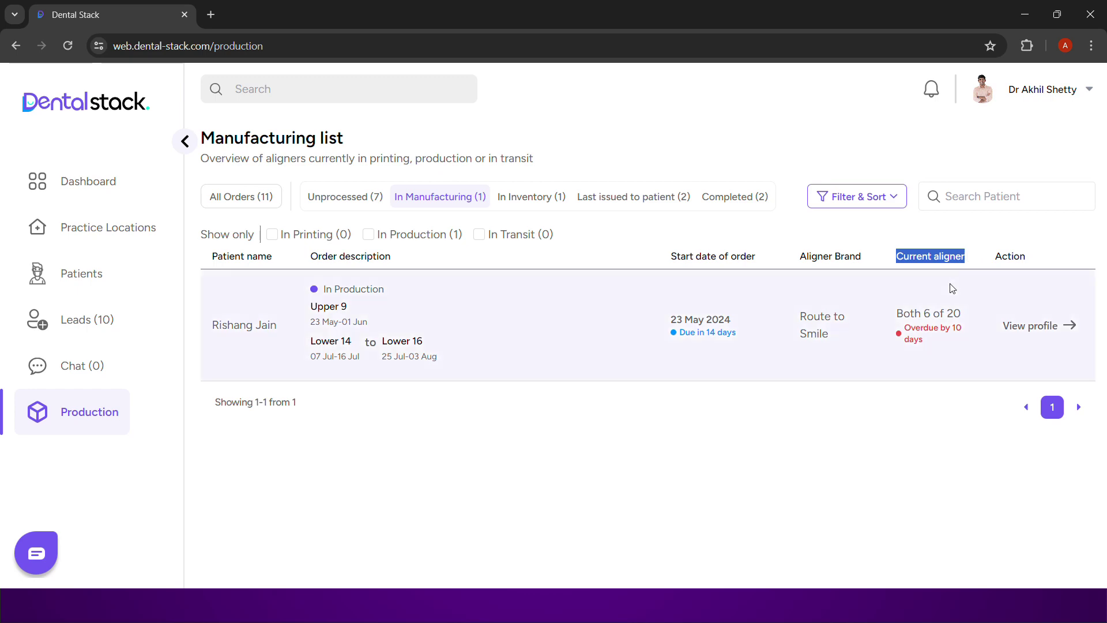
drag(904, 329, 944, 352)
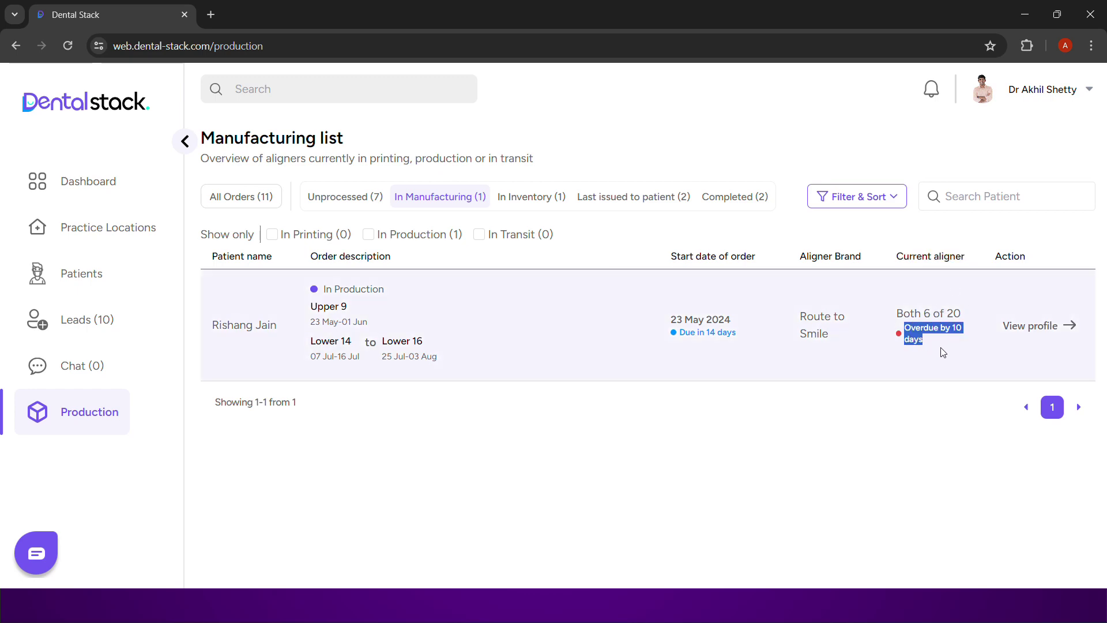